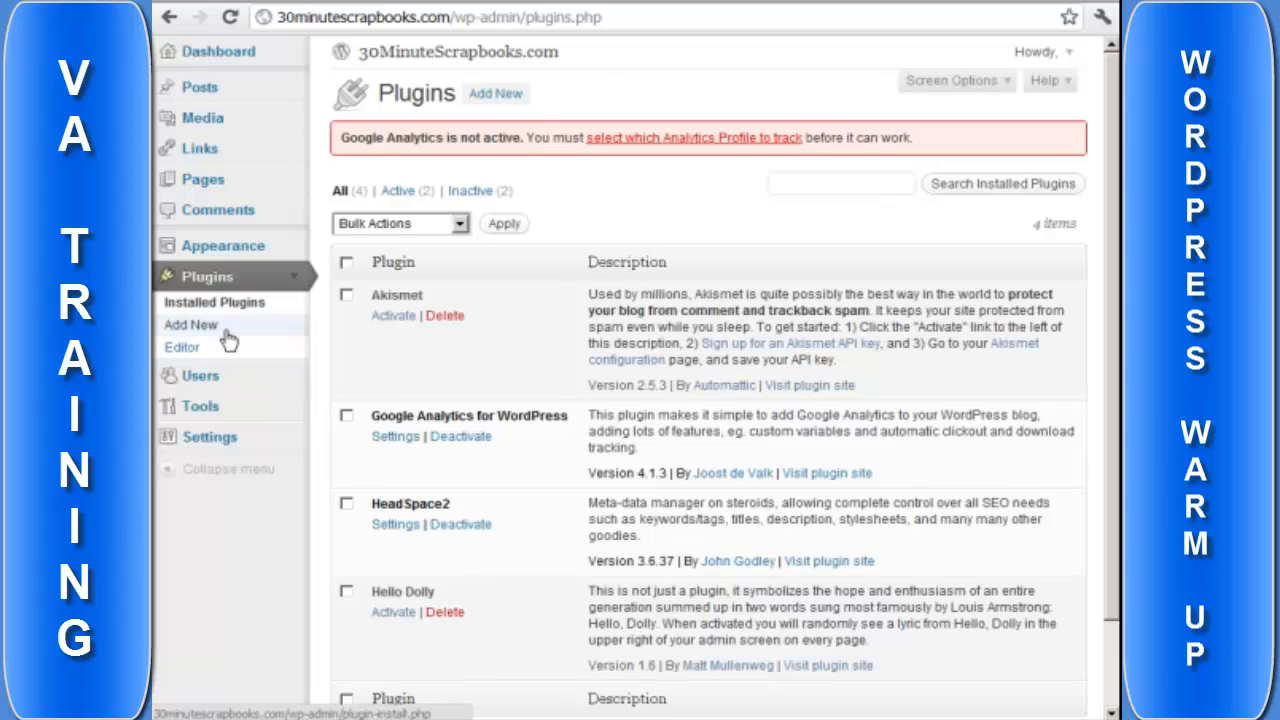
Search the plugin directory for "all in one seo" and look through the matching plugins.
click(192, 325)
click(432, 345)
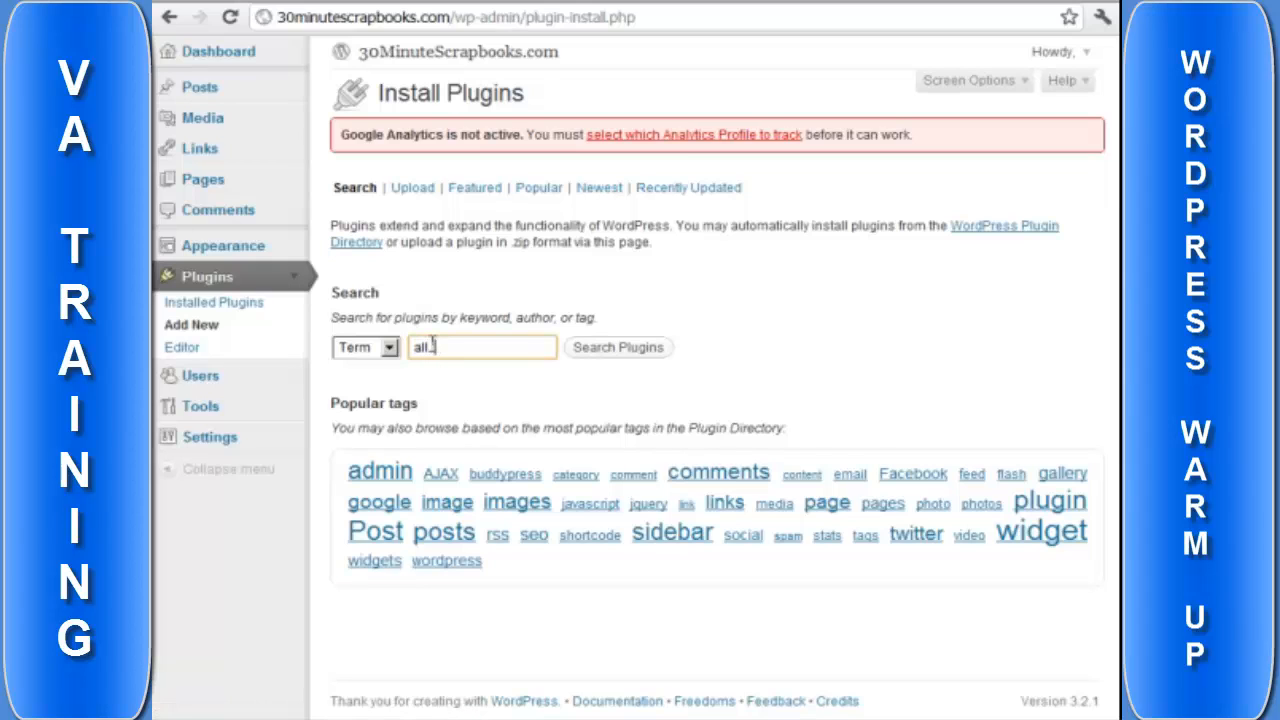
text(all in one seo)
key(Return)
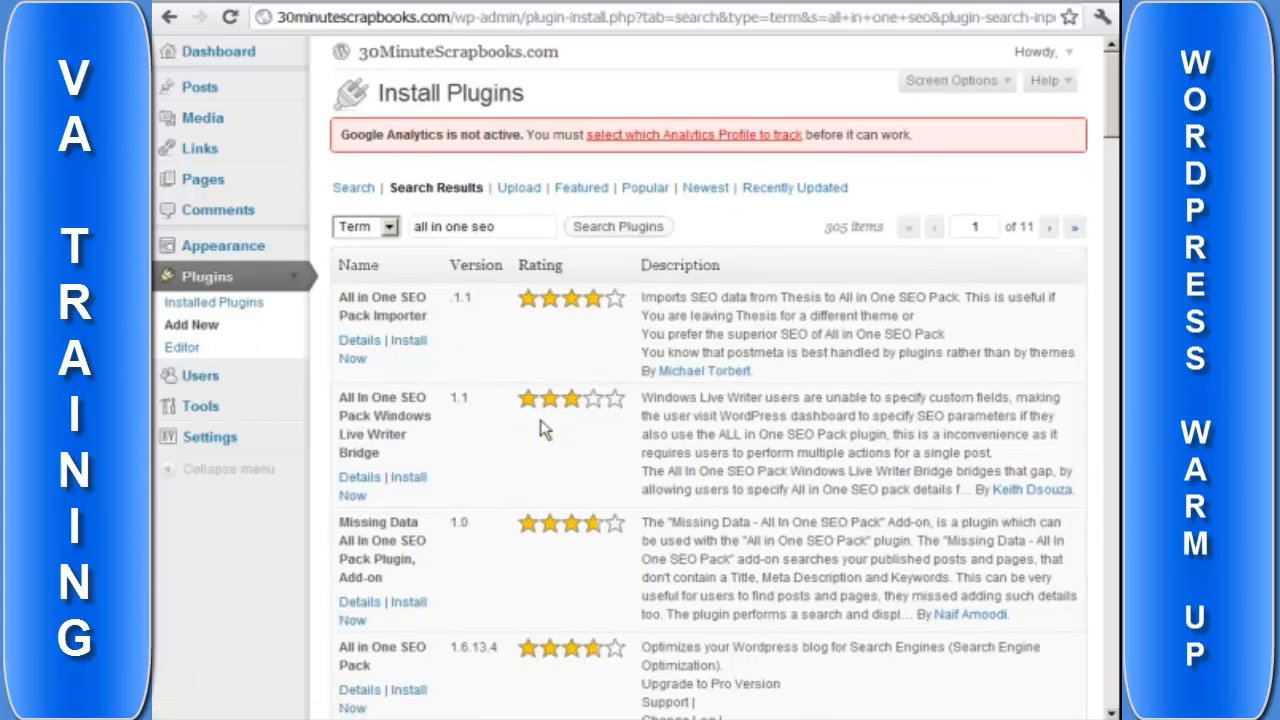
scroll(546, 430, down, 1)
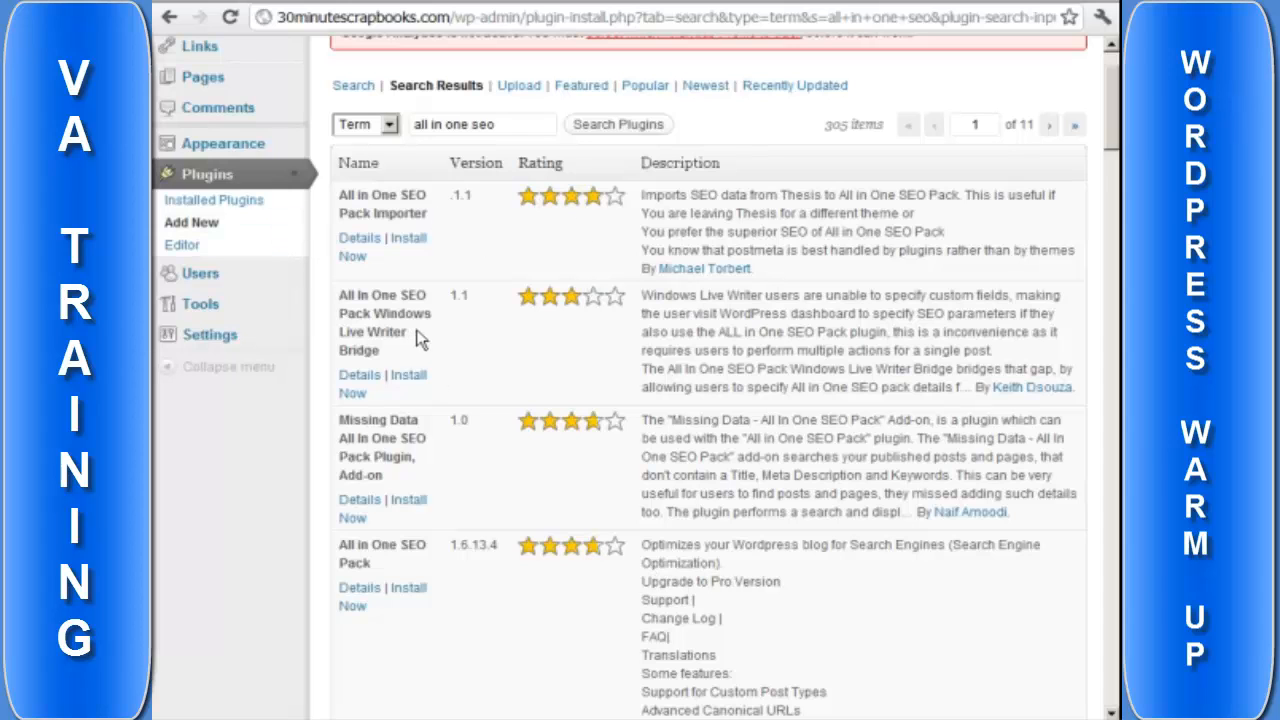
scroll(590, 300, up, 1)
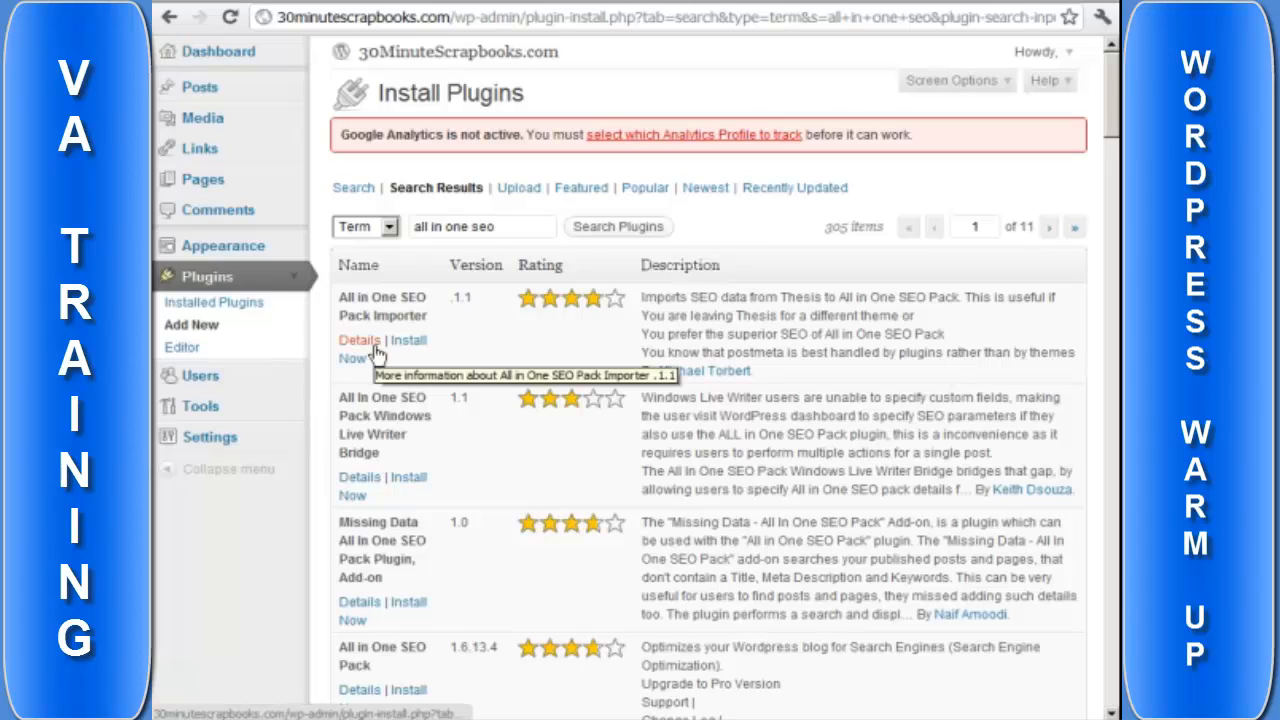
Open the HeadSpace plugin's settings and look over its page types and special tags.
click(234, 442)
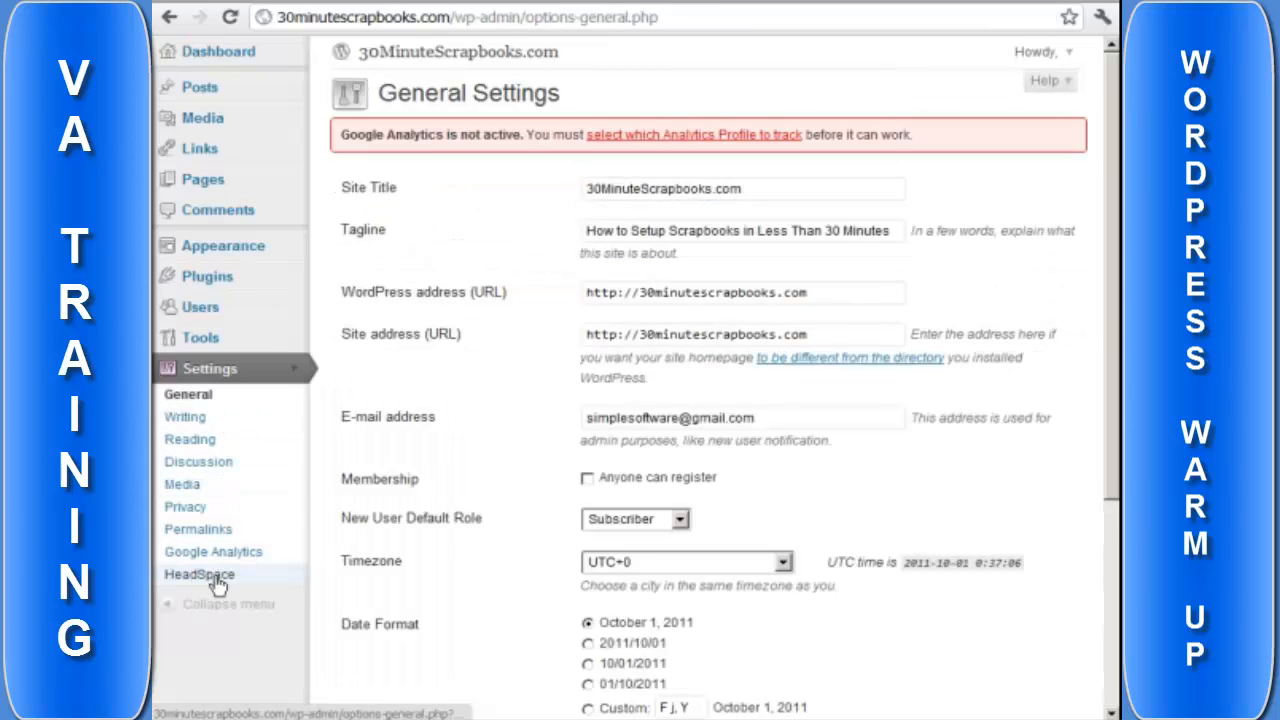
click(211, 575)
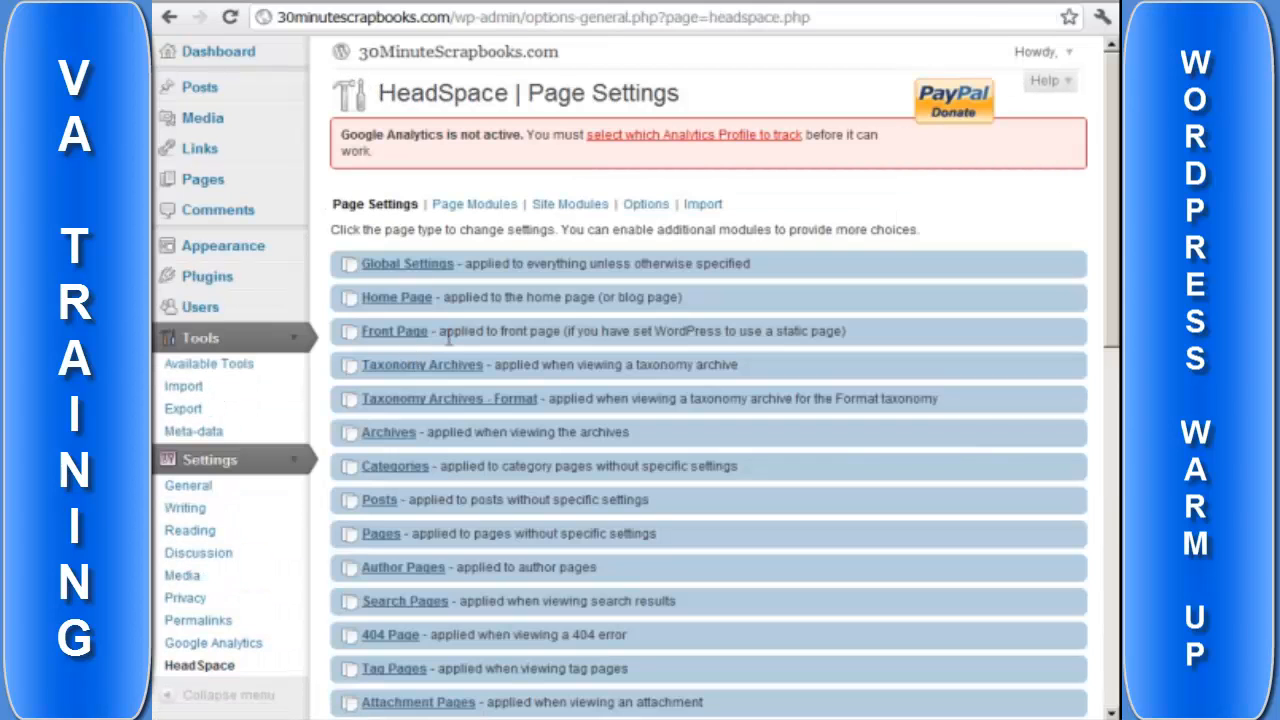
scroll(449, 340, down, 5)
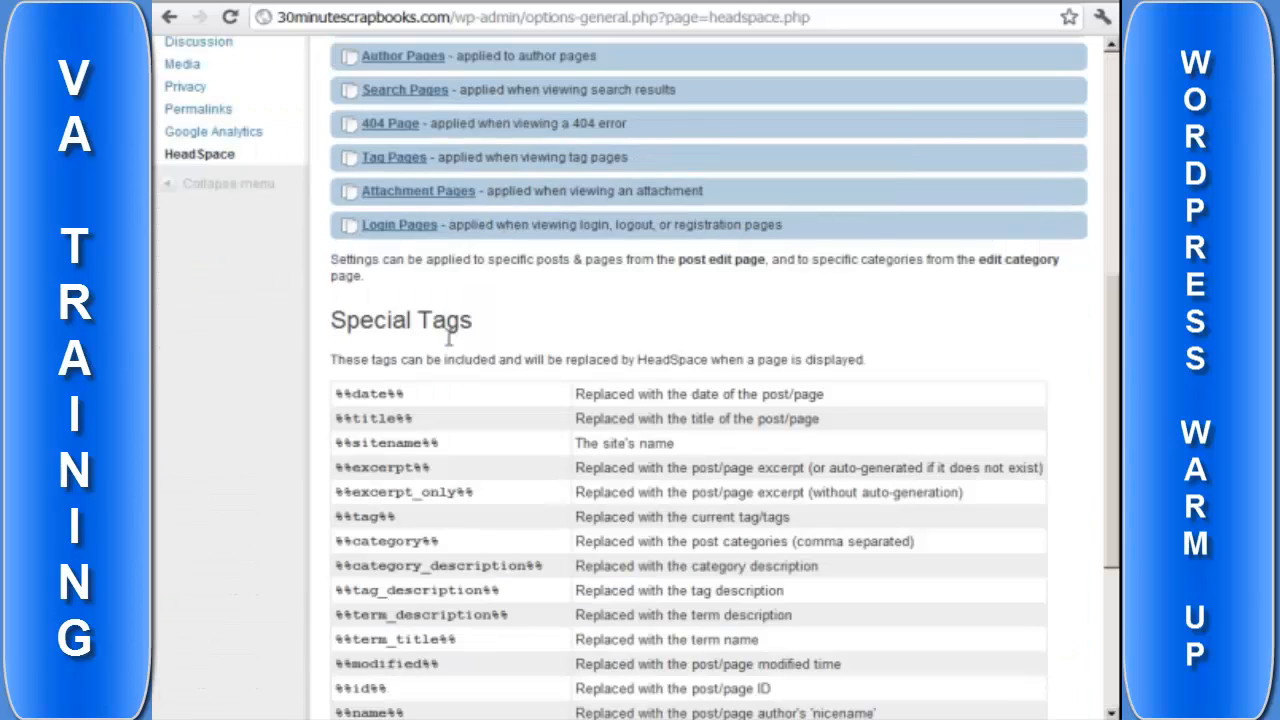
scroll(449, 340, up, 5)
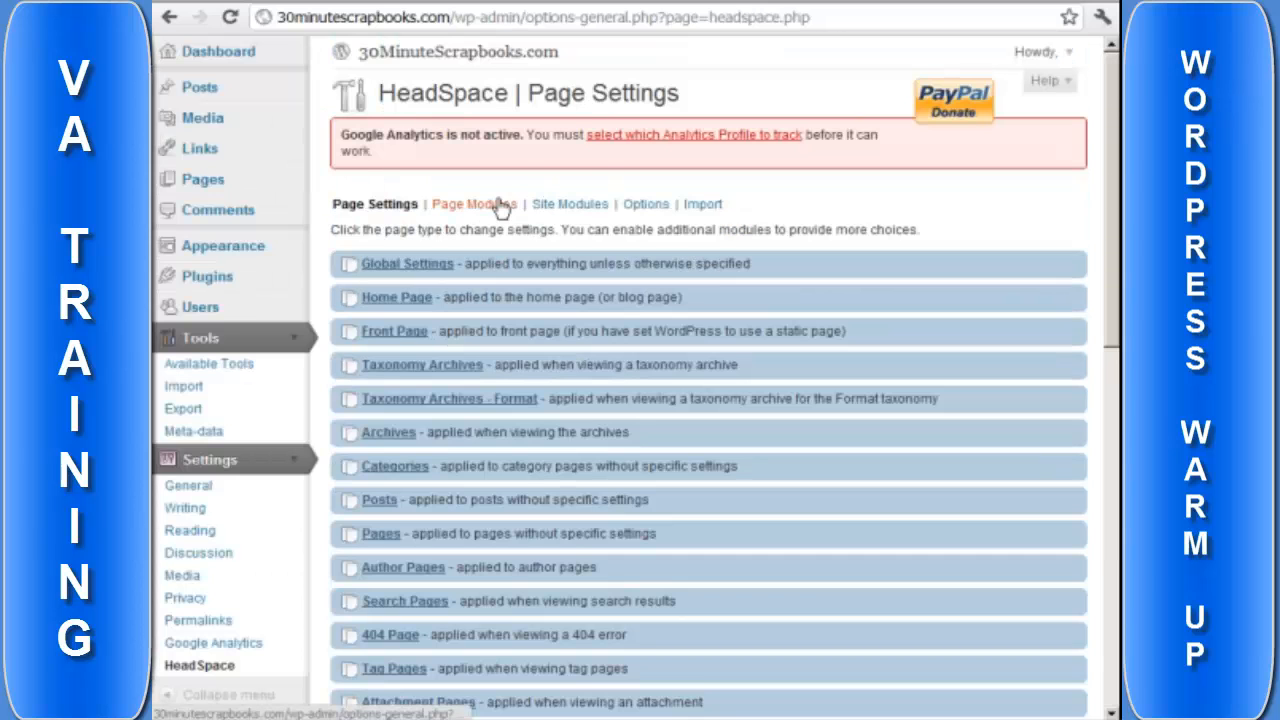
Open HeadSpace's page modules and examine which ones are in the Simple, Advanced and Disabled groups.
click(456, 205)
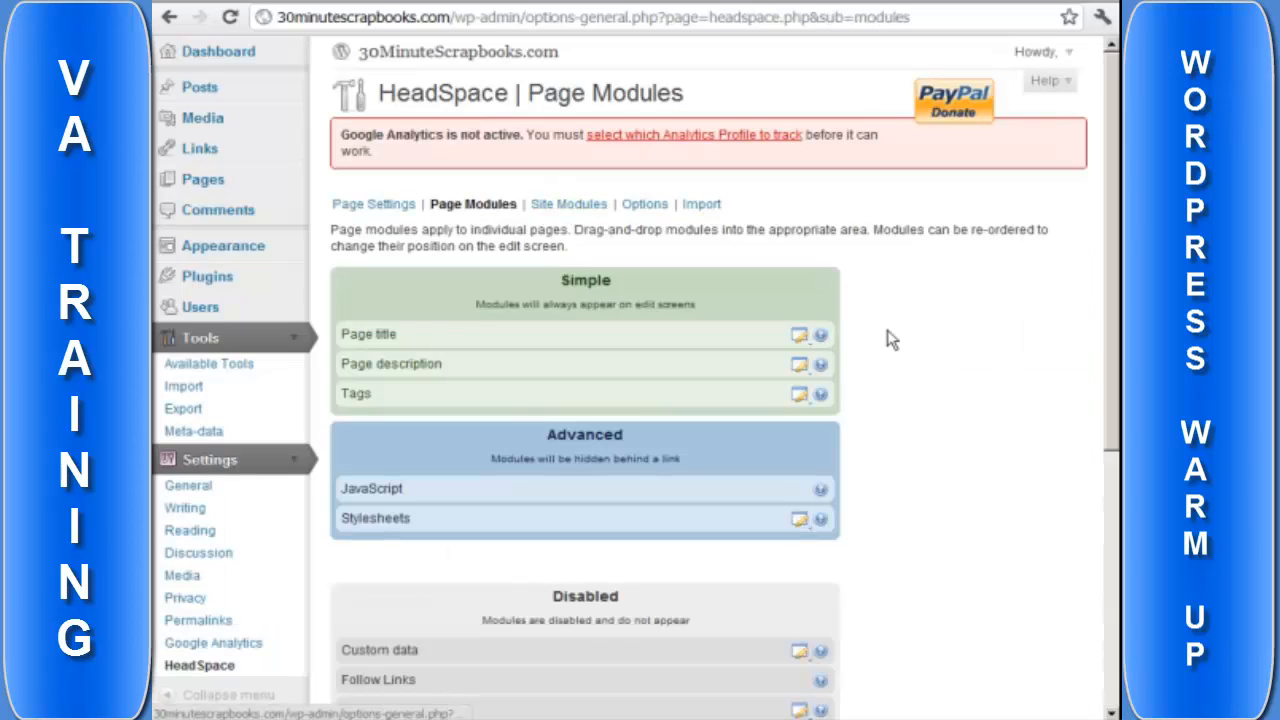
scroll(886, 338, down, 4)
scroll(892, 340, up, 4)
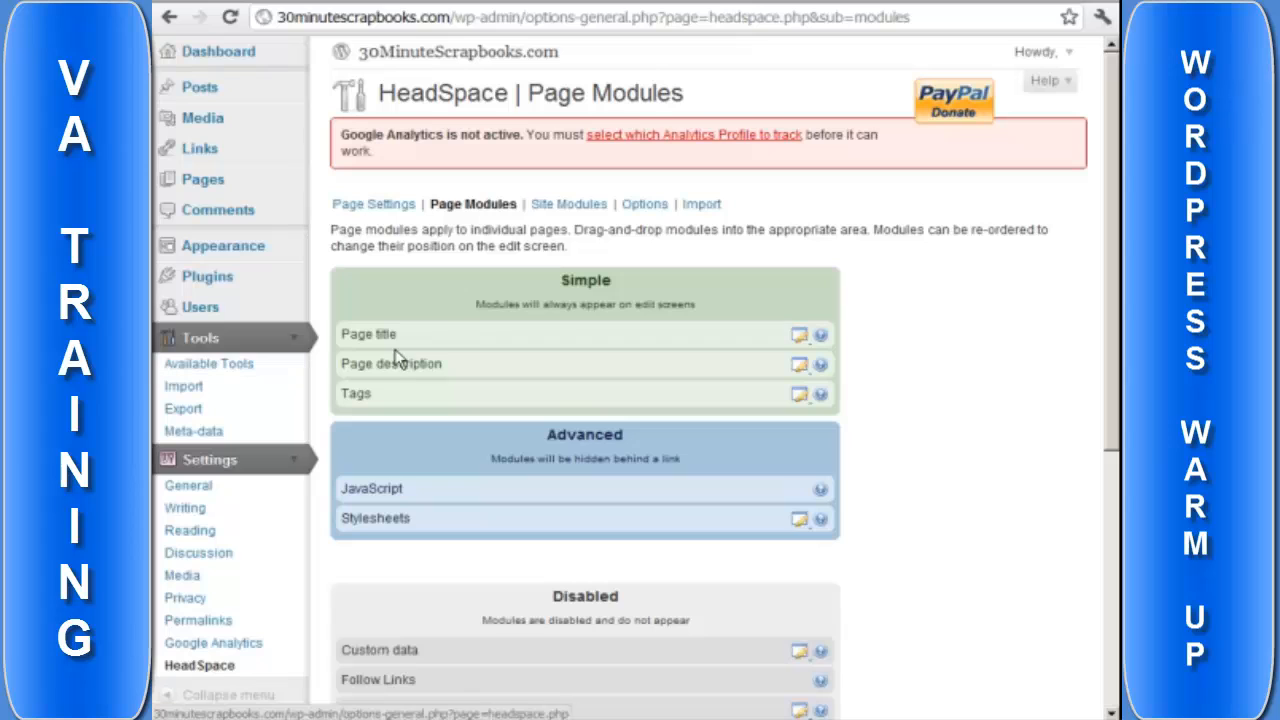
scroll(400, 358, down, 1)
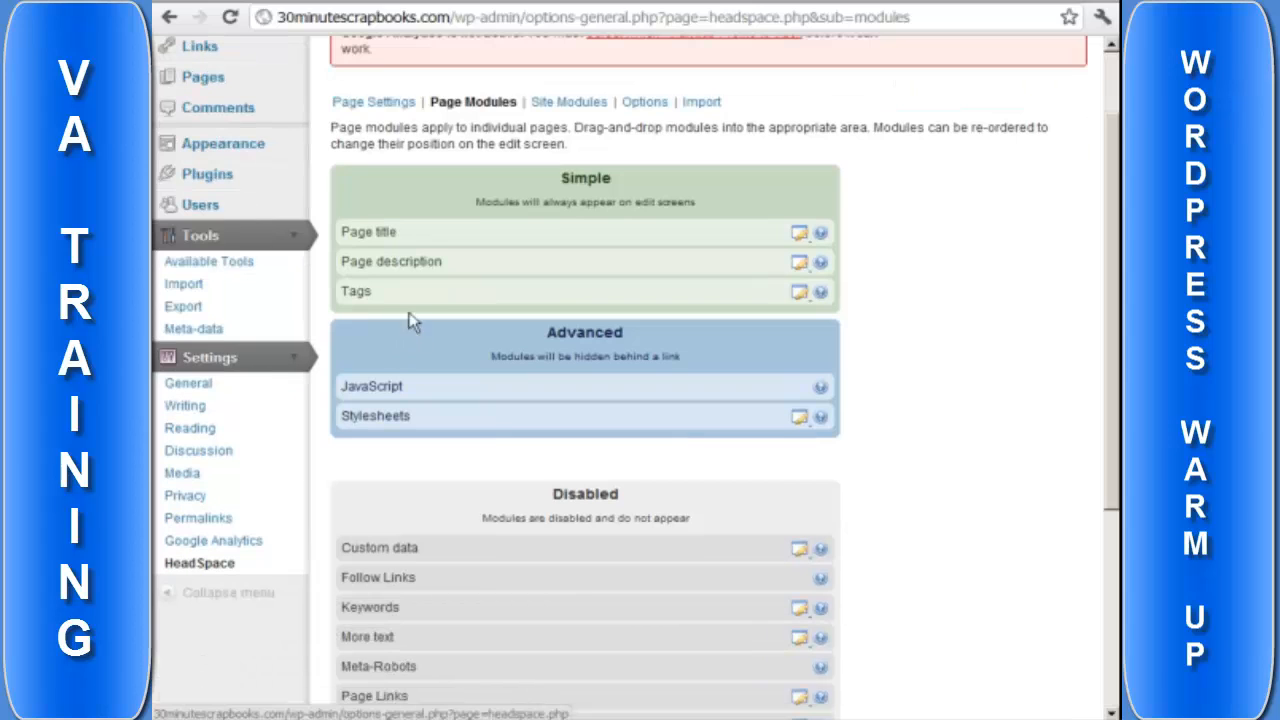
scroll(409, 298, down, 1)
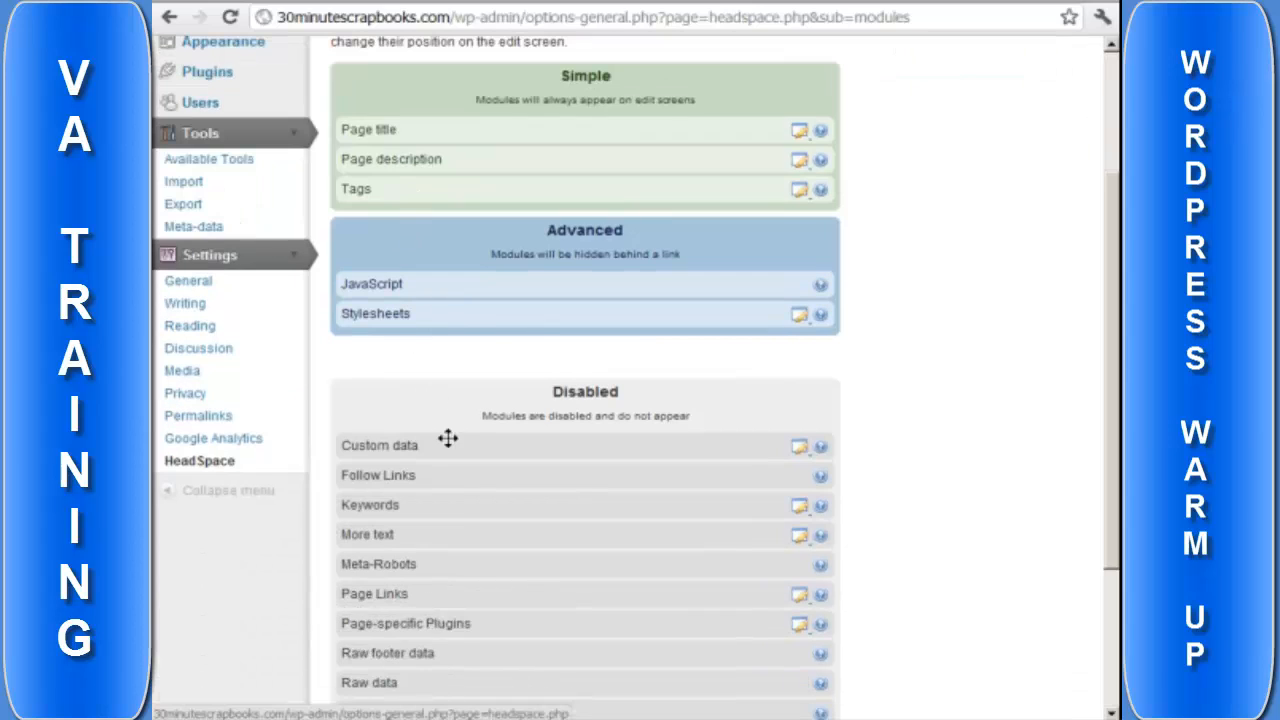
scroll(447, 438, down, 1)
scroll(447, 438, down, 1)
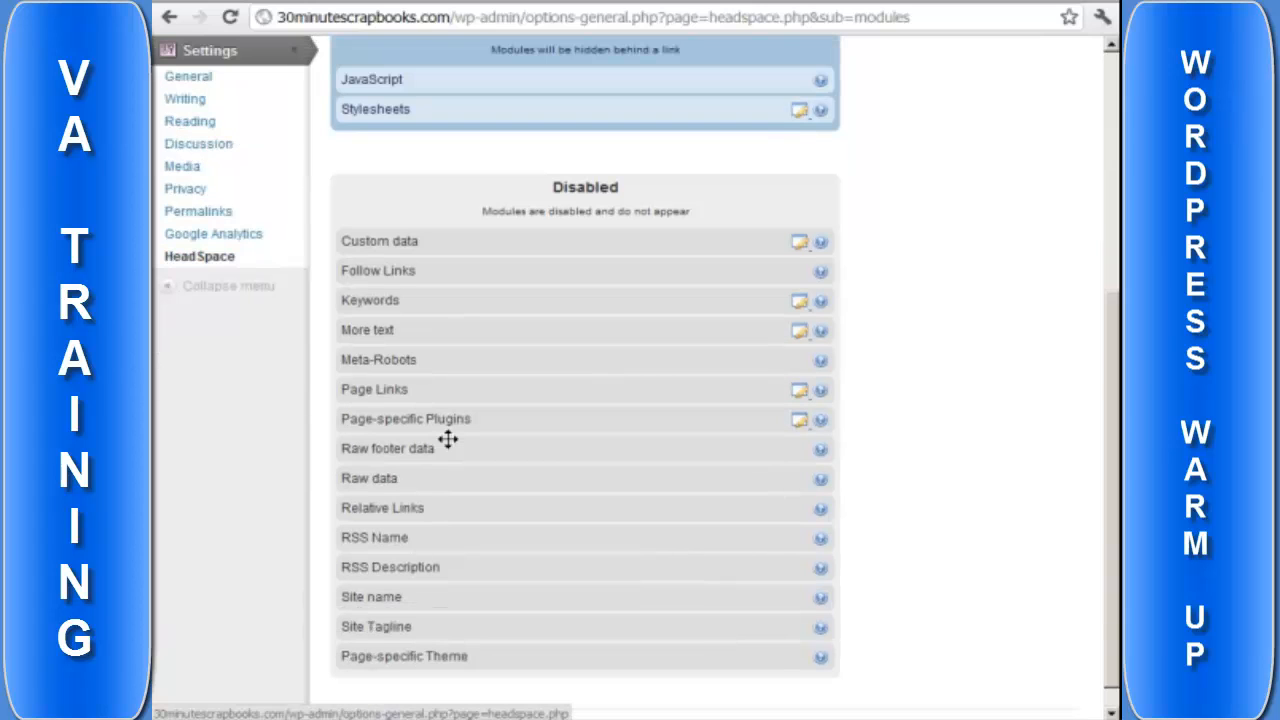
scroll(447, 438, up, 3)
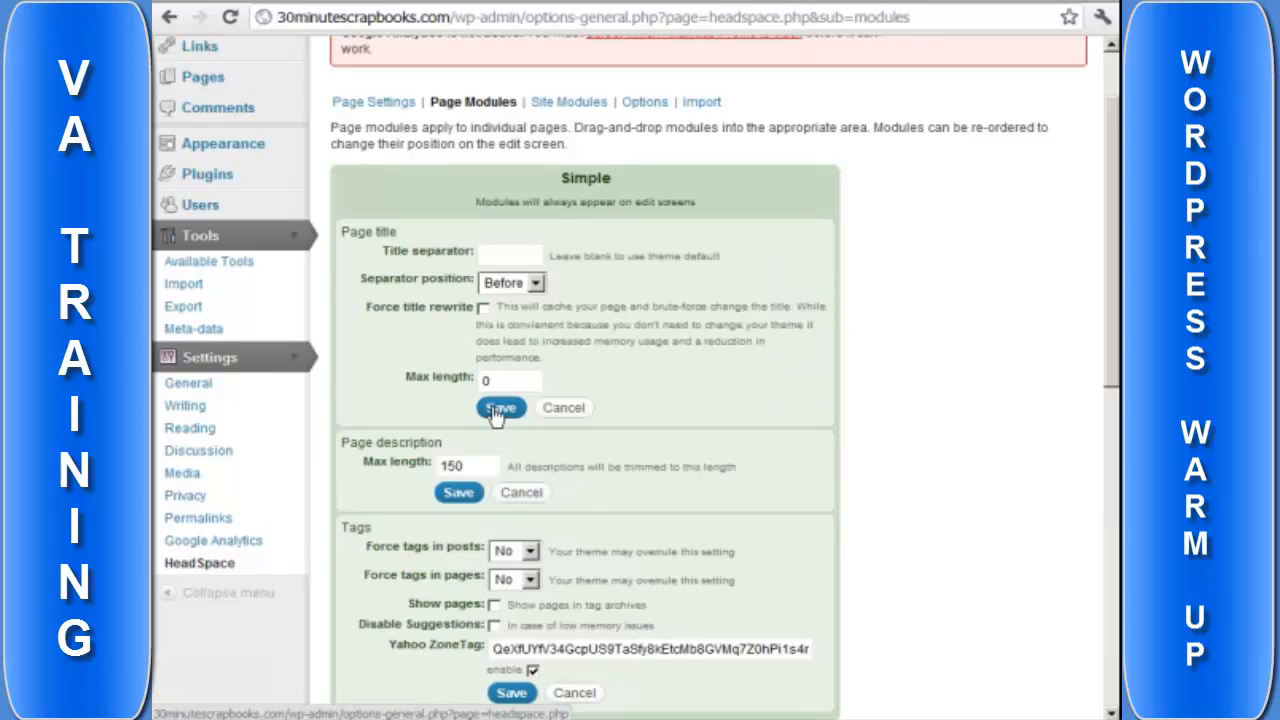
Review the options of the Page title, Page description and Tags modules and close them without saving.
click(557, 408)
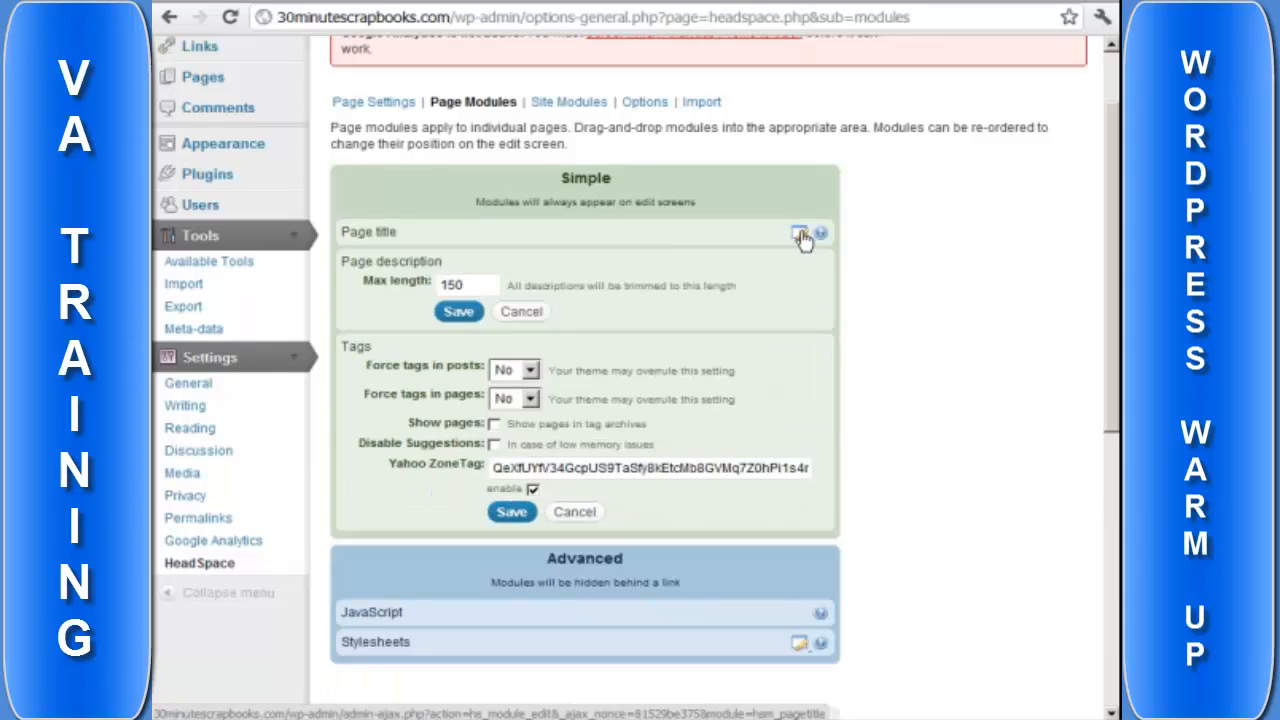
click(801, 234)
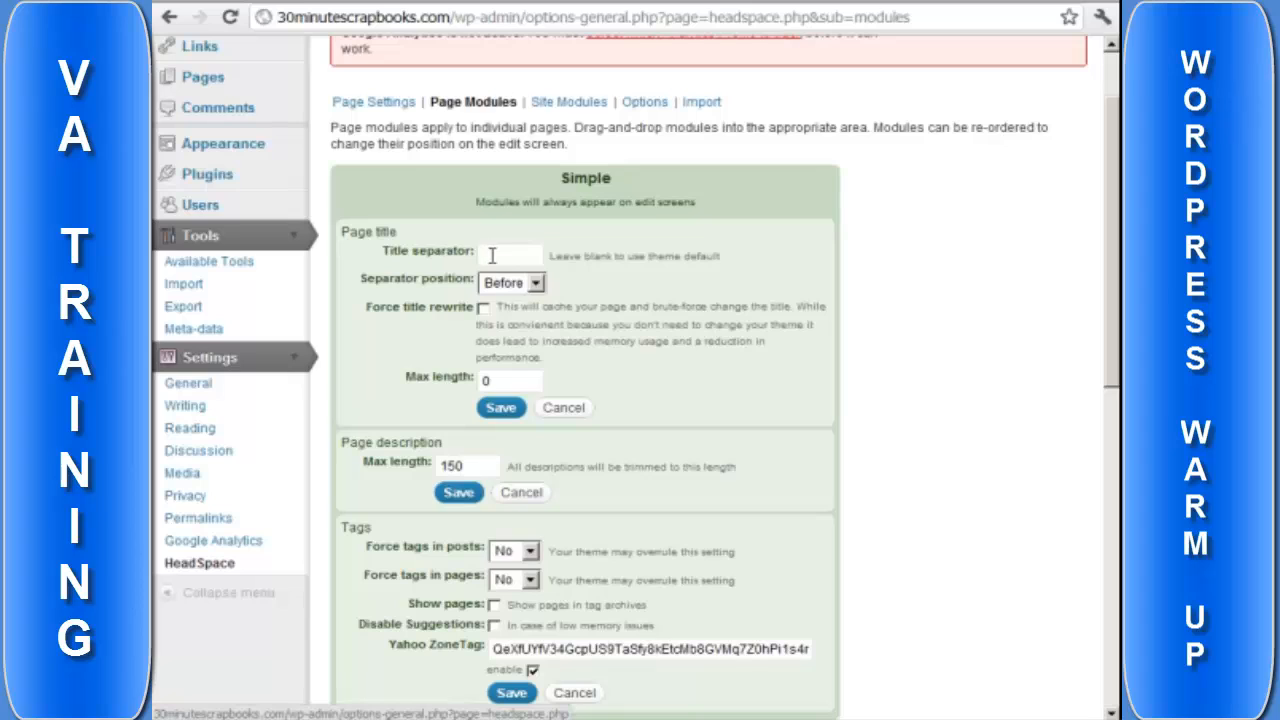
click(492, 256)
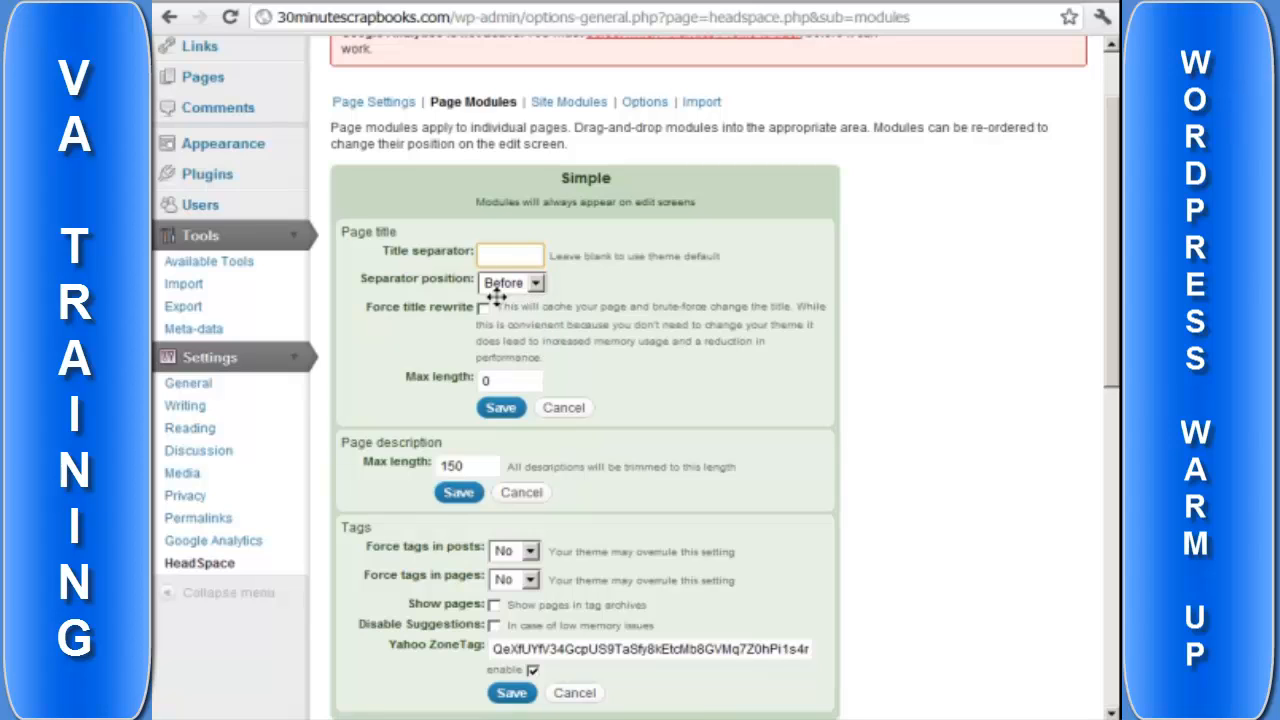
double_click(502, 382)
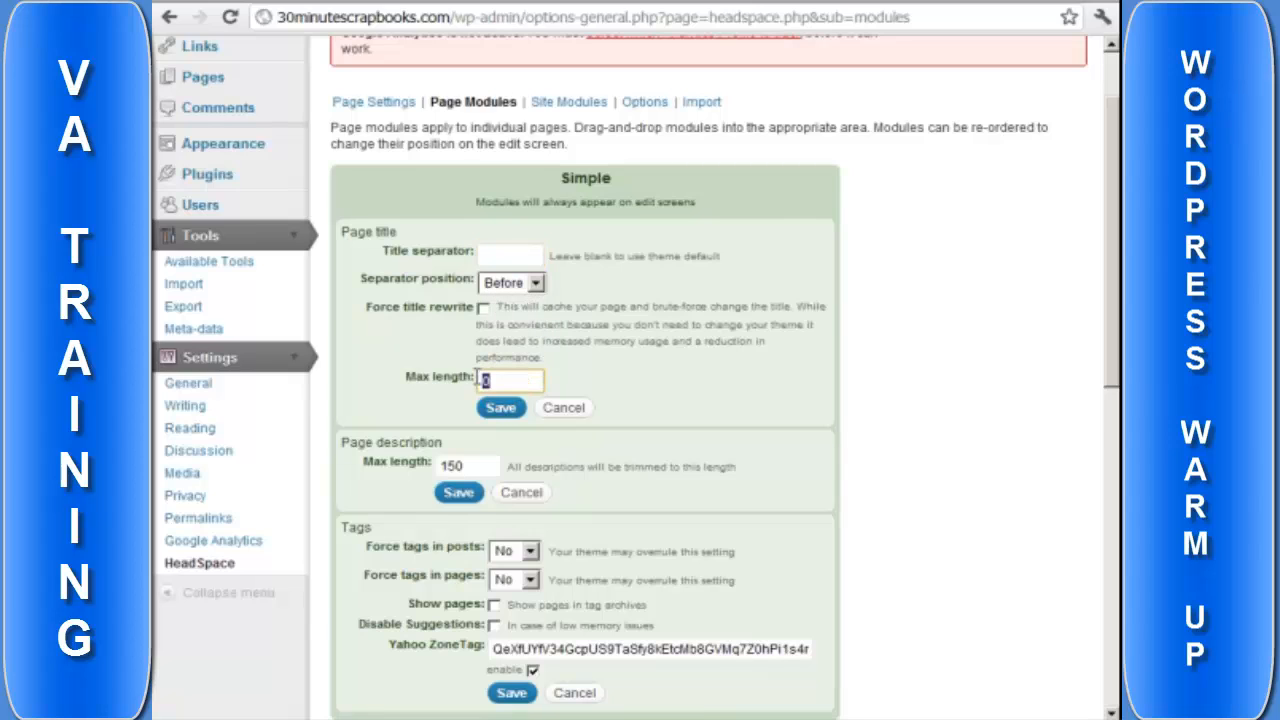
scroll(490, 378, down, 1)
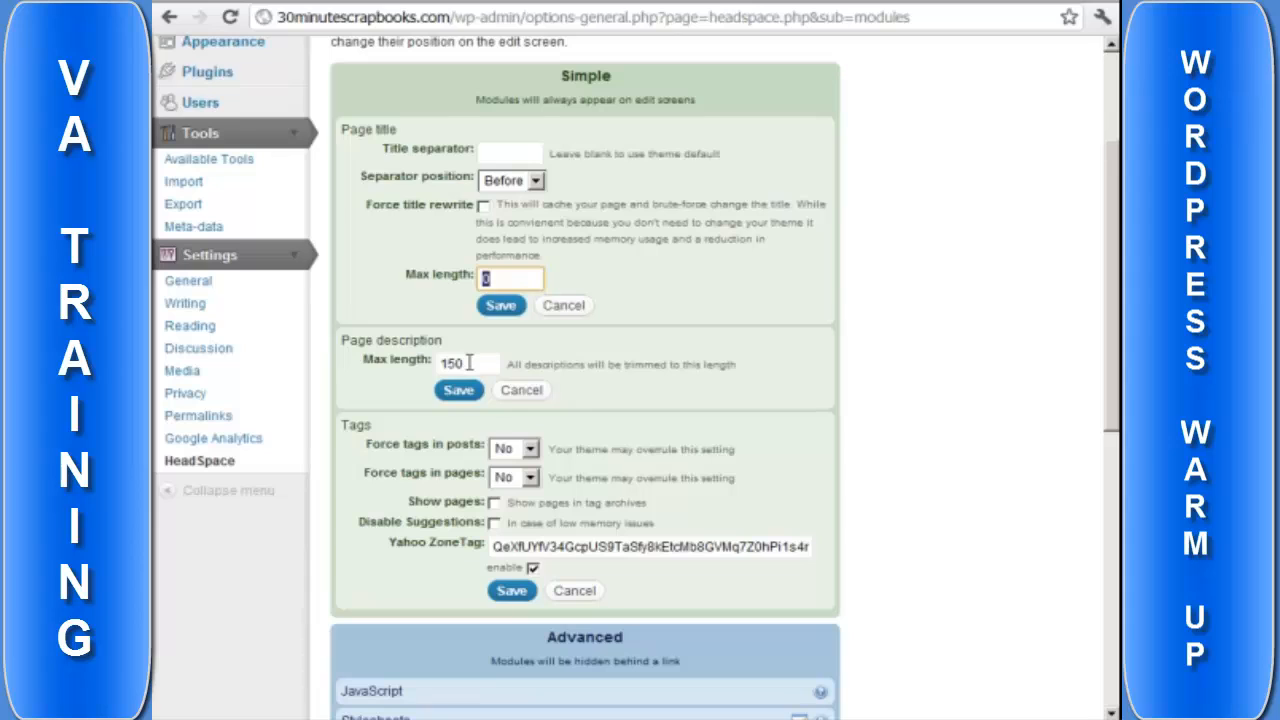
double_click(469, 363)
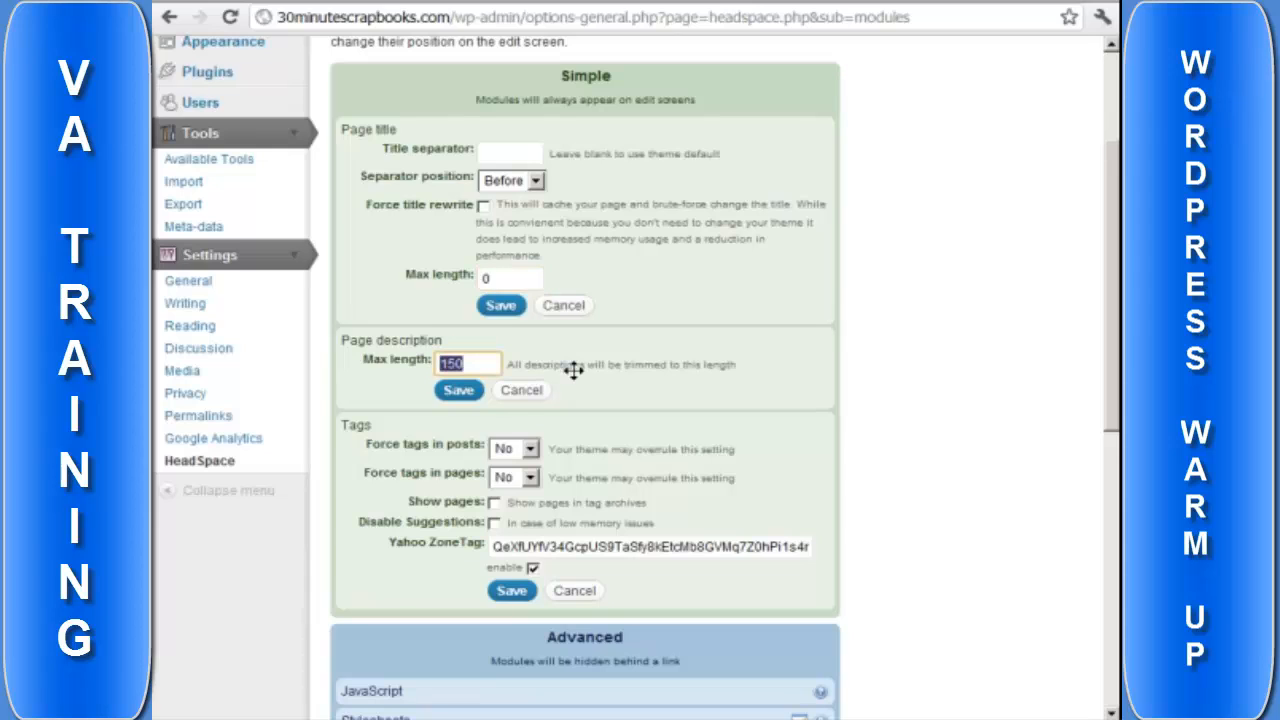
scroll(573, 370, down, 1)
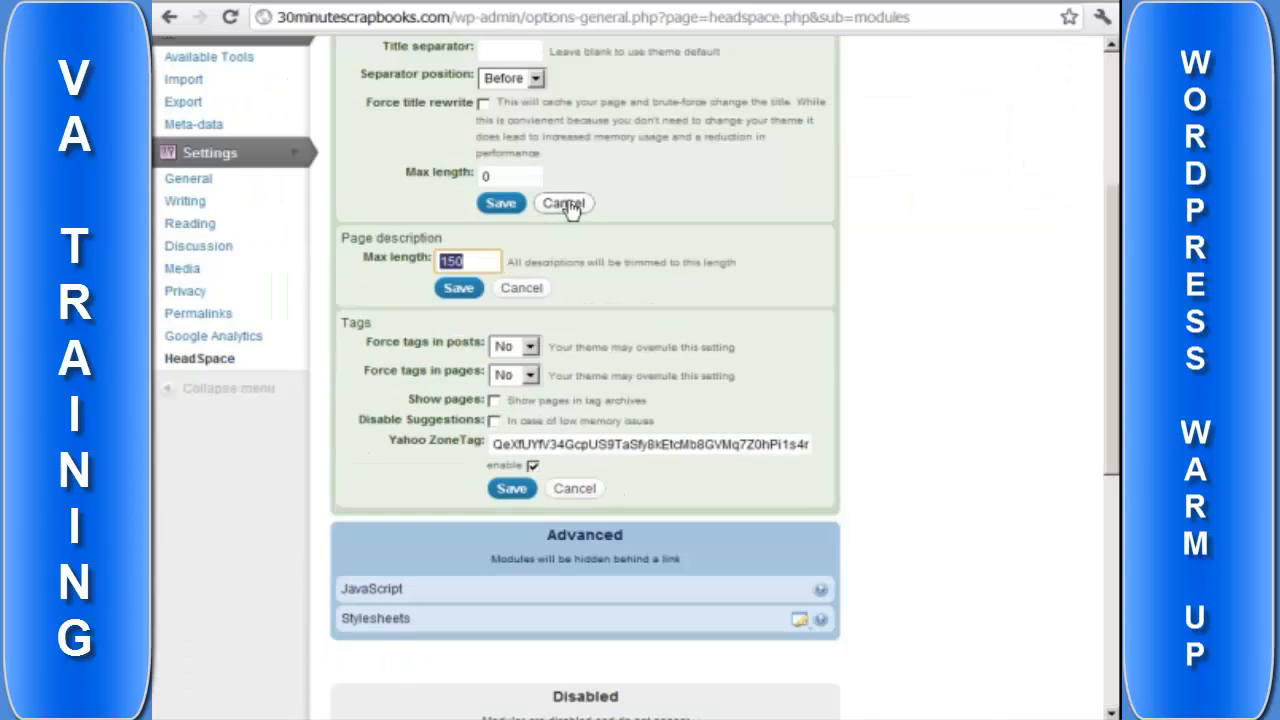
click(566, 204)
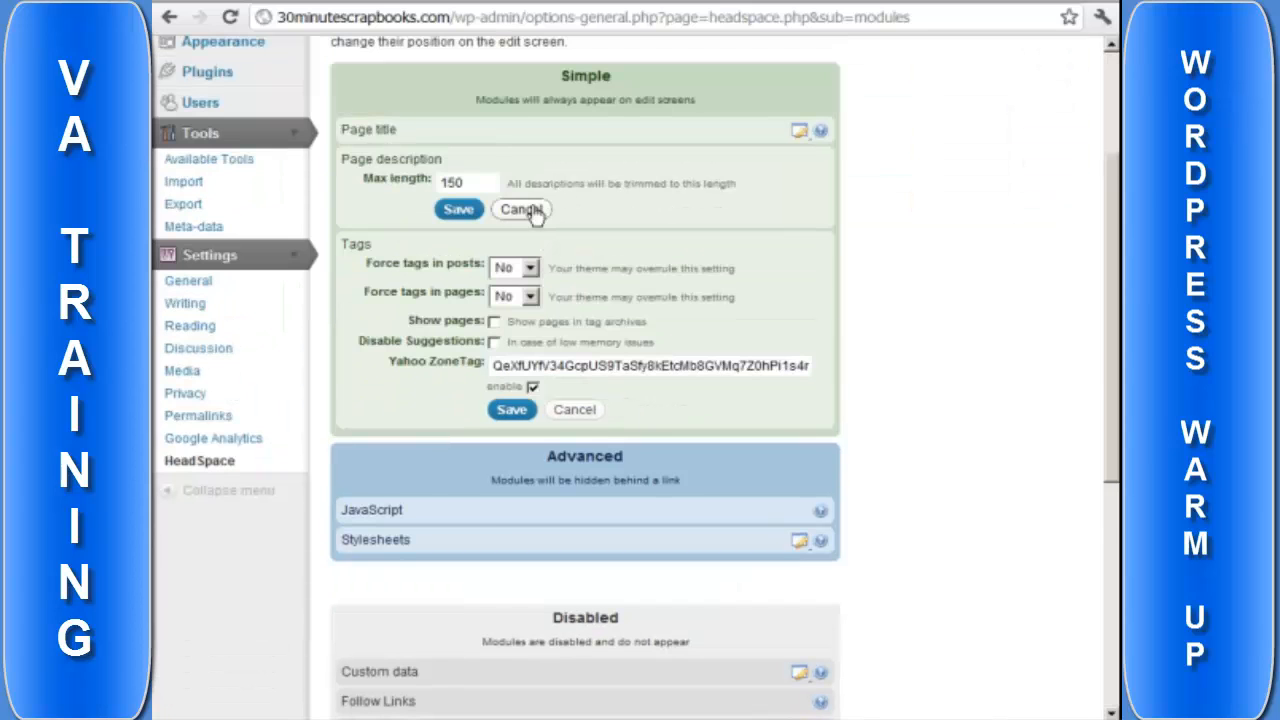
click(529, 209)
click(576, 357)
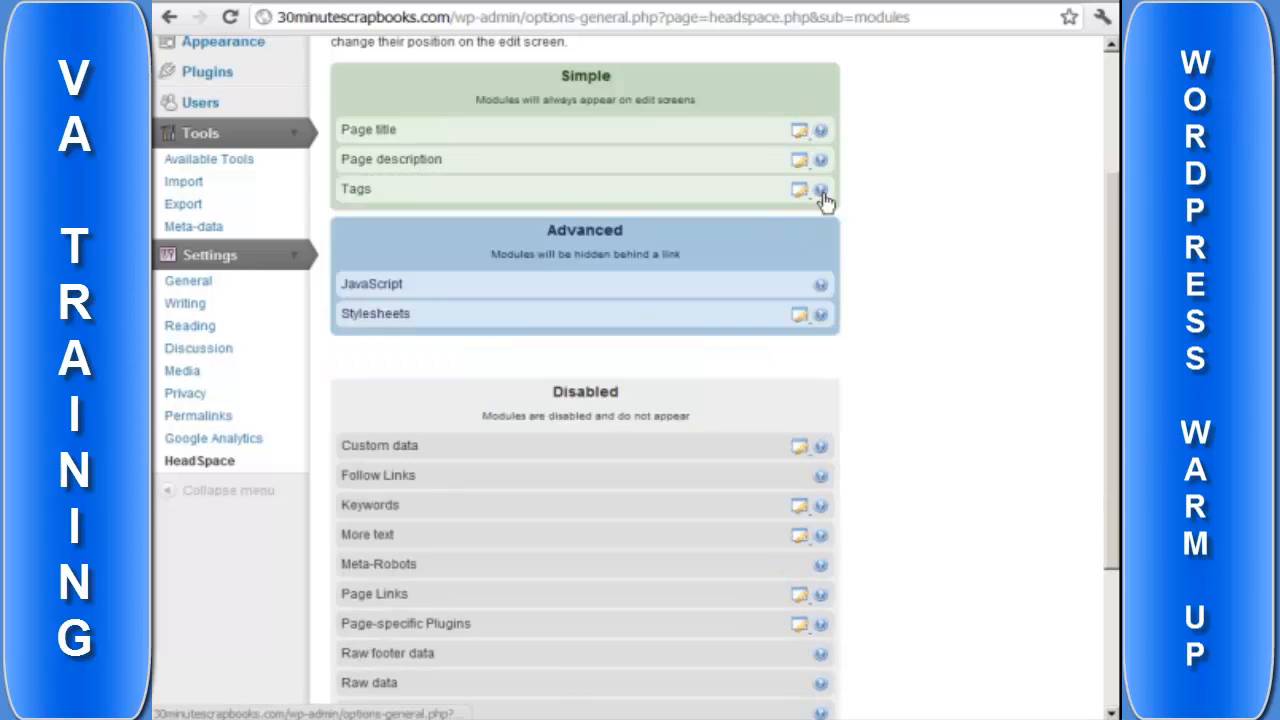
Show the help text for the Page title module and look over the disabled modules.
click(820, 132)
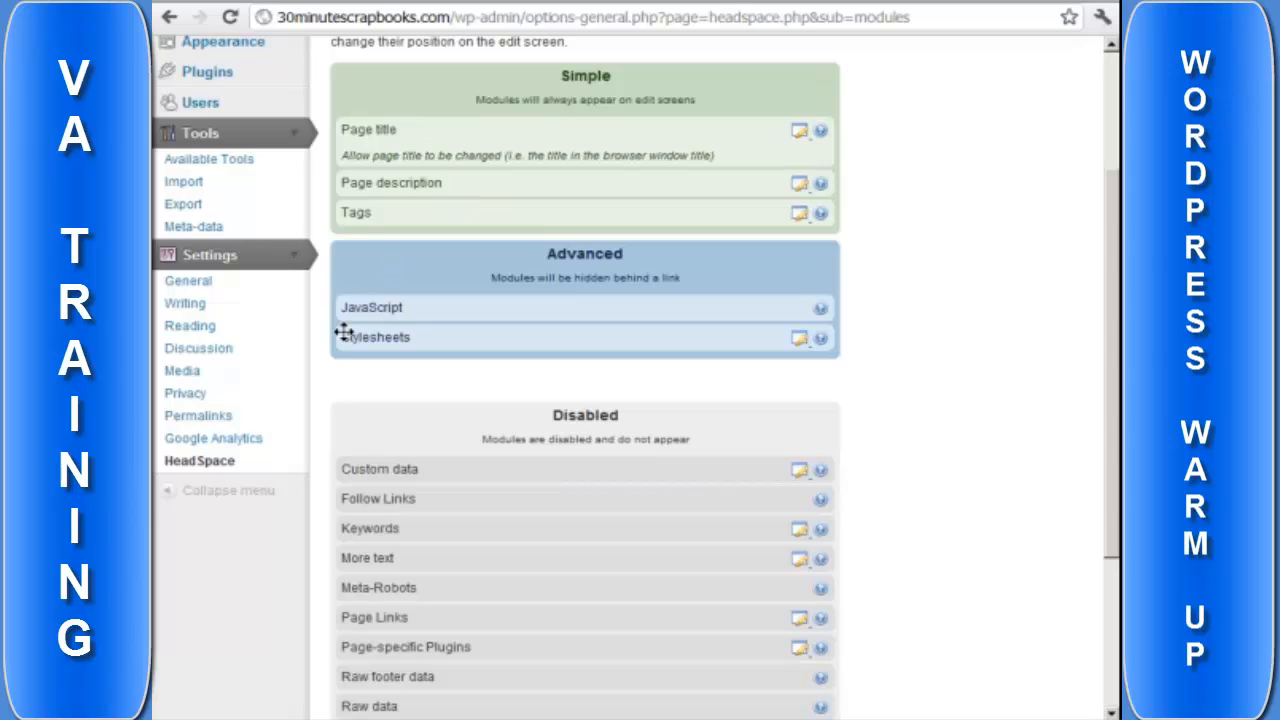
scroll(649, 390, down, 2)
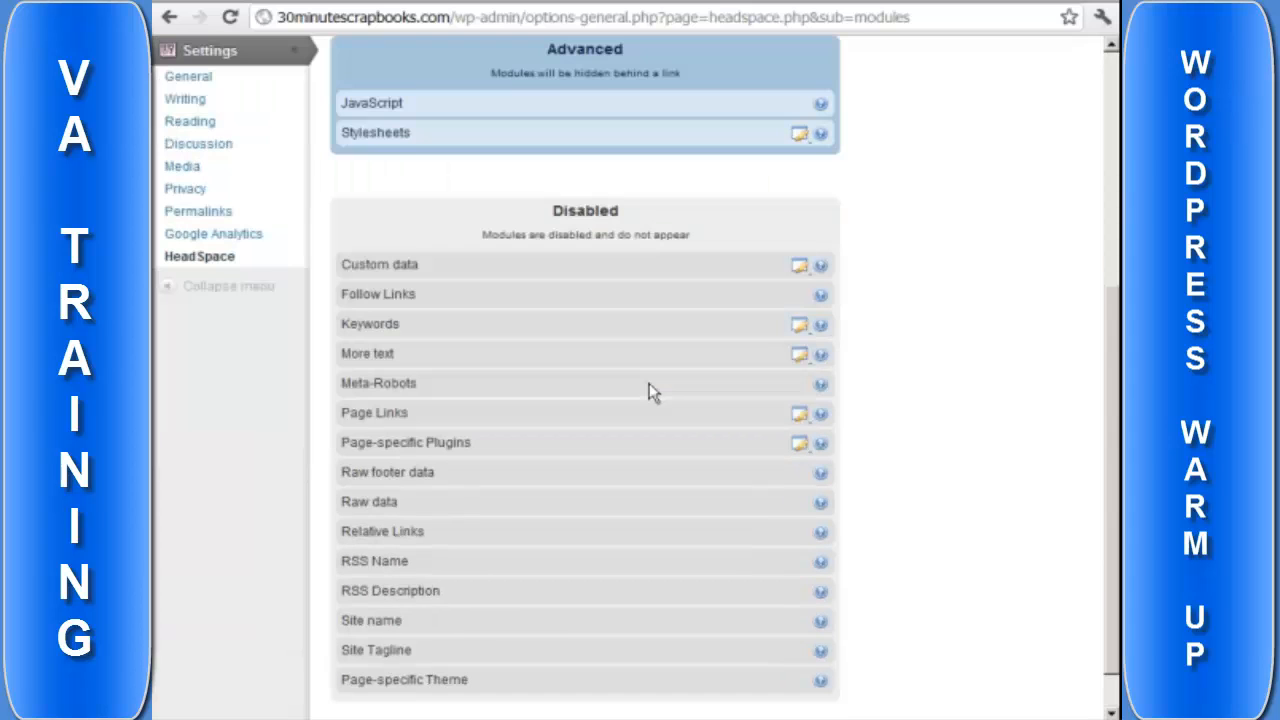
scroll(689, 343, up, 2)
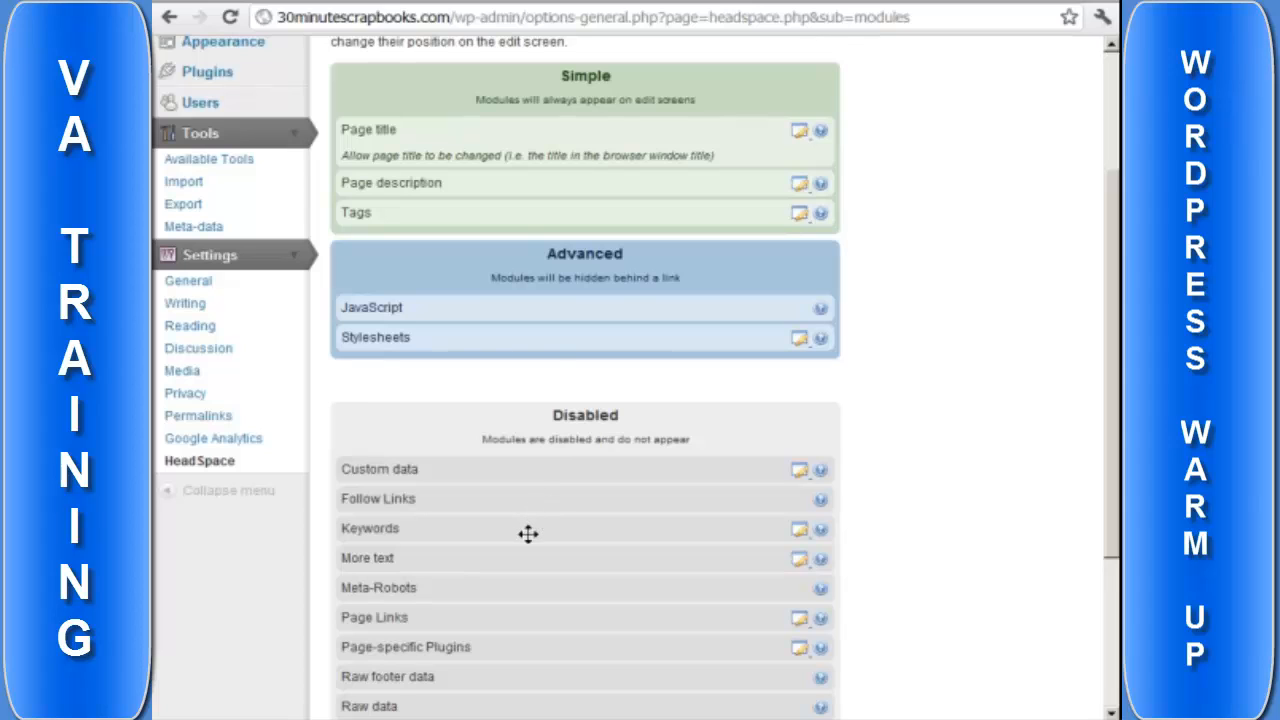
Move the Keywords and Meta-Robots modules from the Disabled group into the Simple group, placing them above Tags.
drag(528, 534, 517, 213)
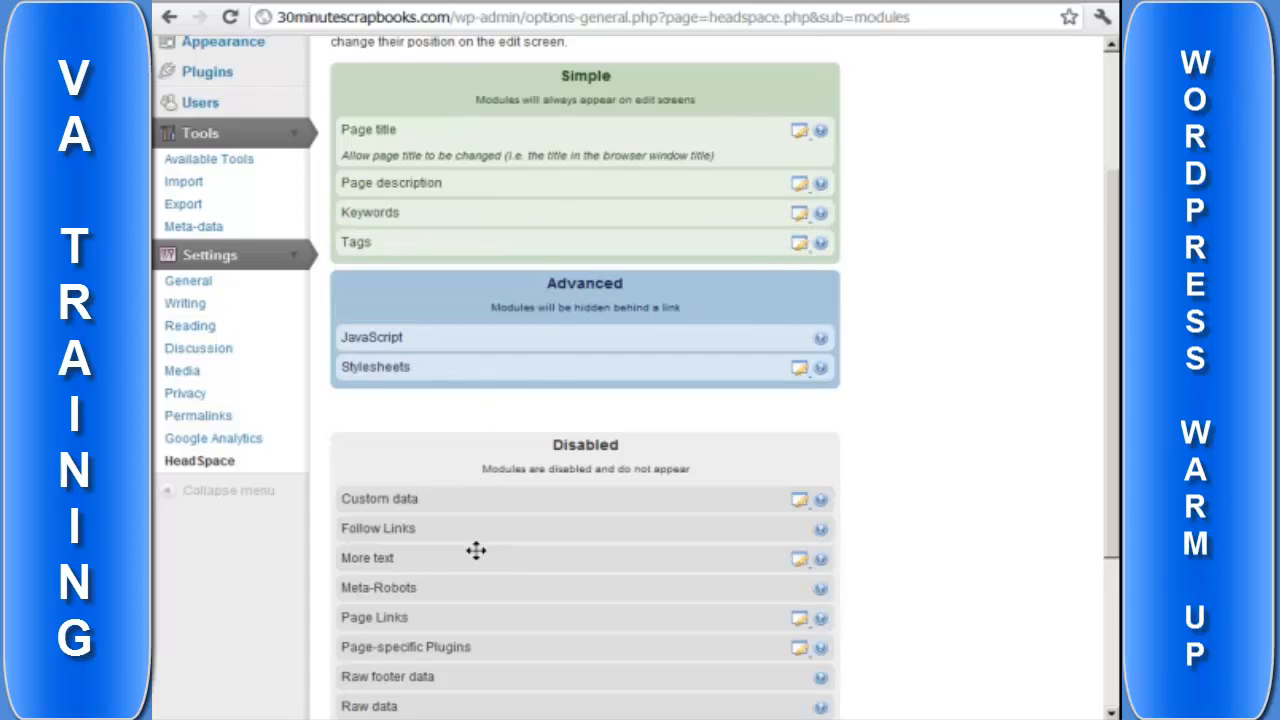
scroll(477, 551, down, 1)
scroll(477, 548, up, 1)
drag(443, 591, 446, 249)
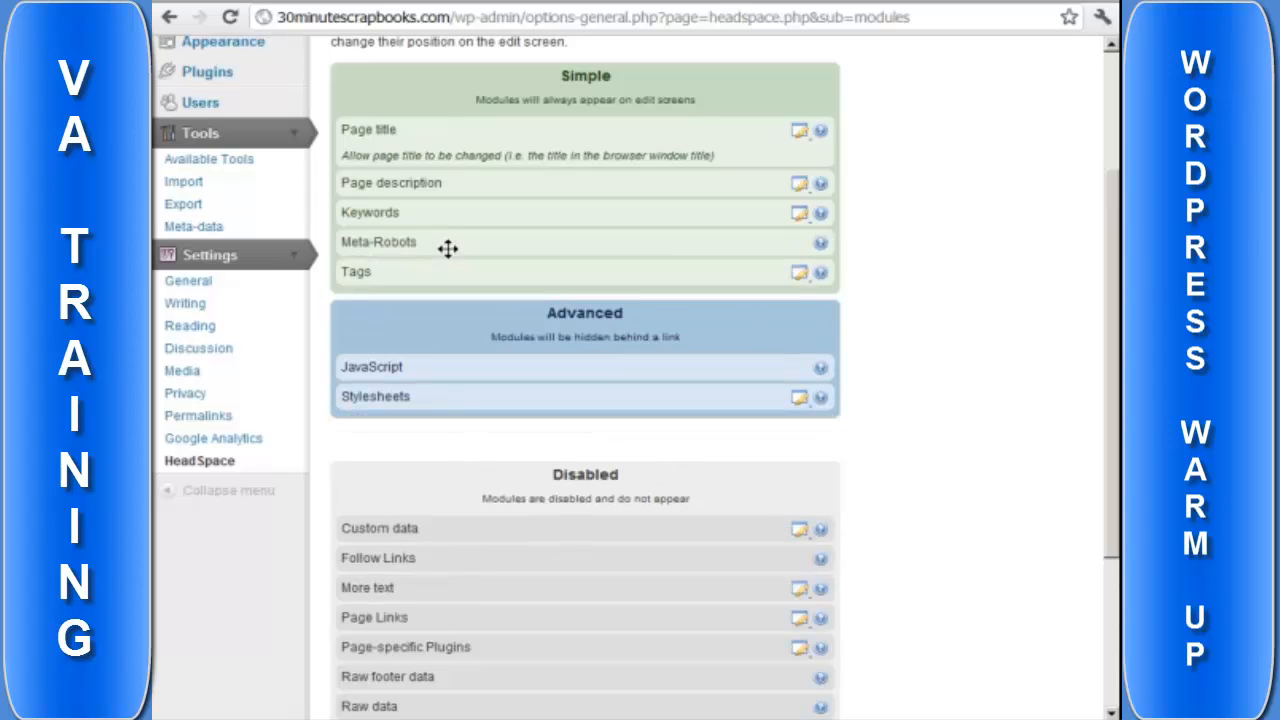
Reorder the Simple modules so that Tags sits directly above Meta-Robots, and look over the module layout.
scroll(437, 443, down, 3)
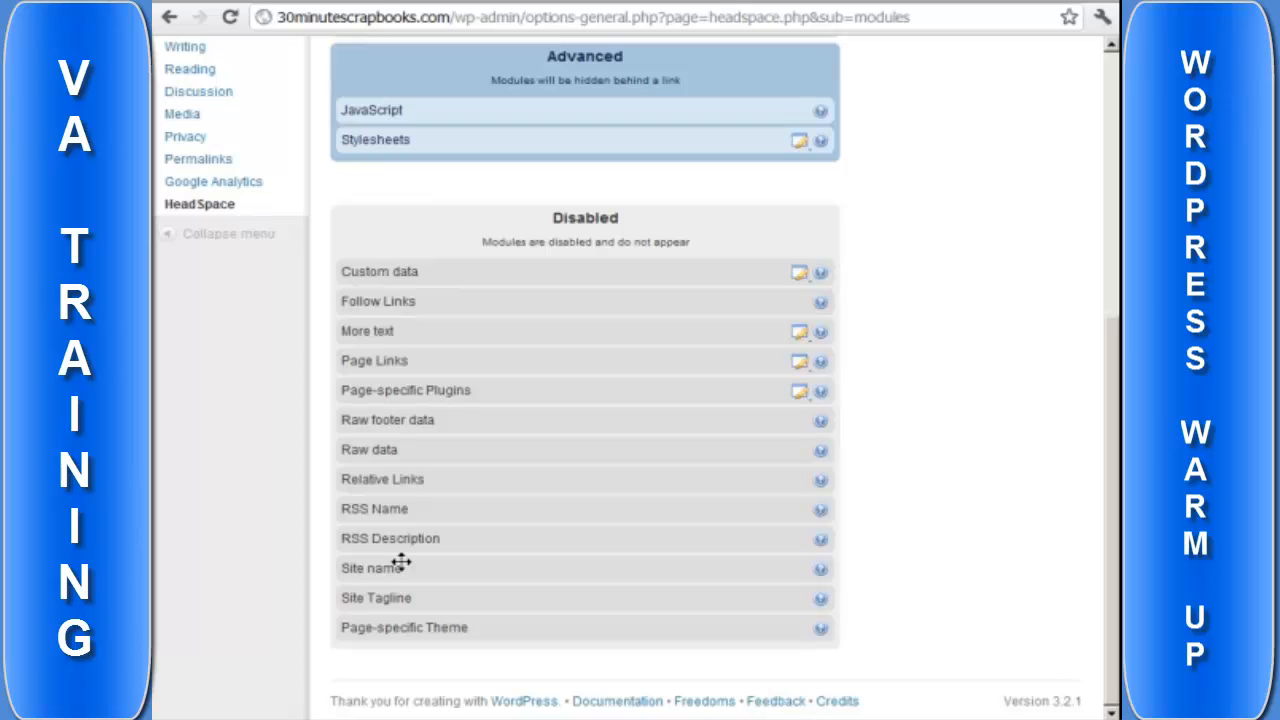
scroll(505, 478, up, 5)
scroll(503, 478, down, 2)
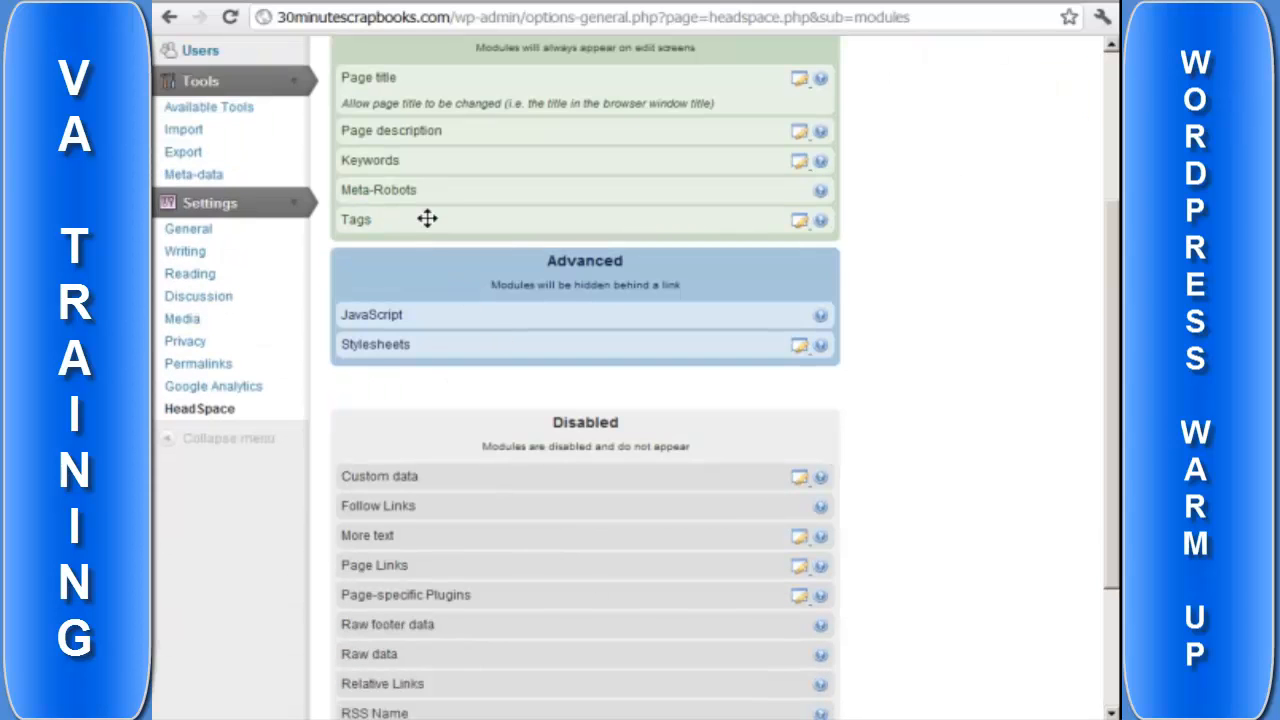
drag(426, 219, 402, 188)
scroll(446, 297, up, 3)
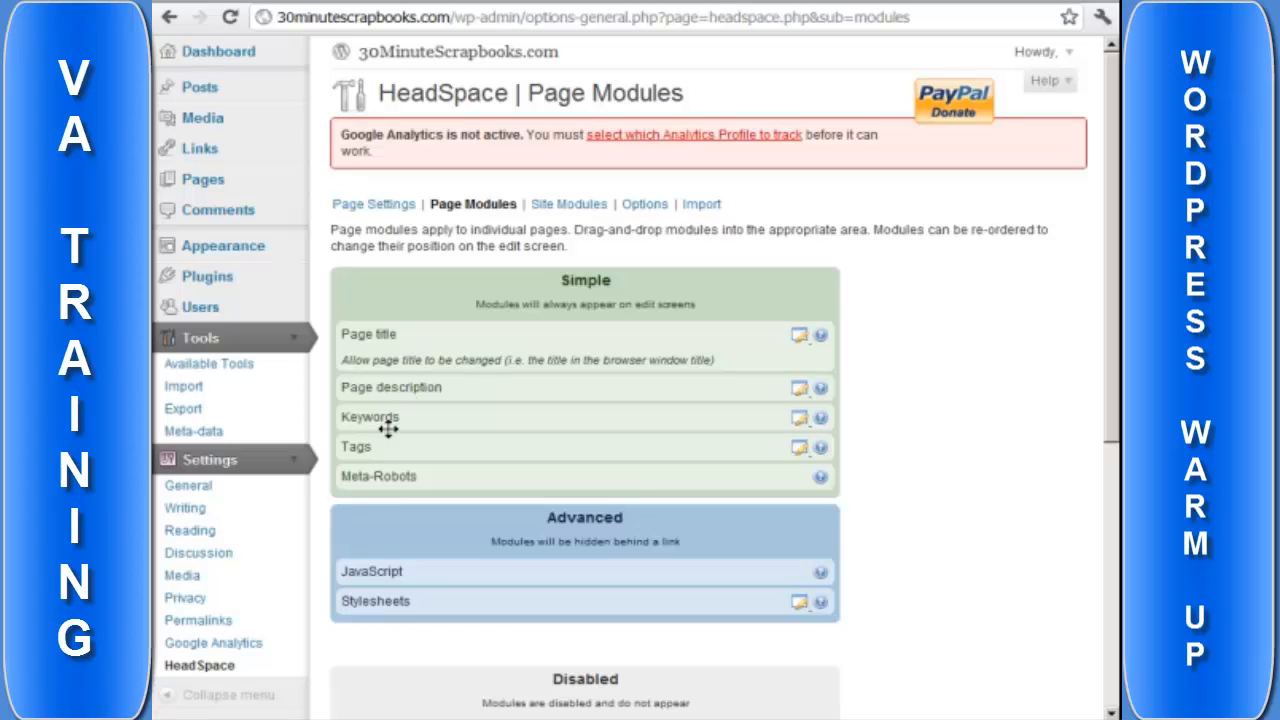
scroll(388, 428, down, 5)
scroll(466, 460, up, 5)
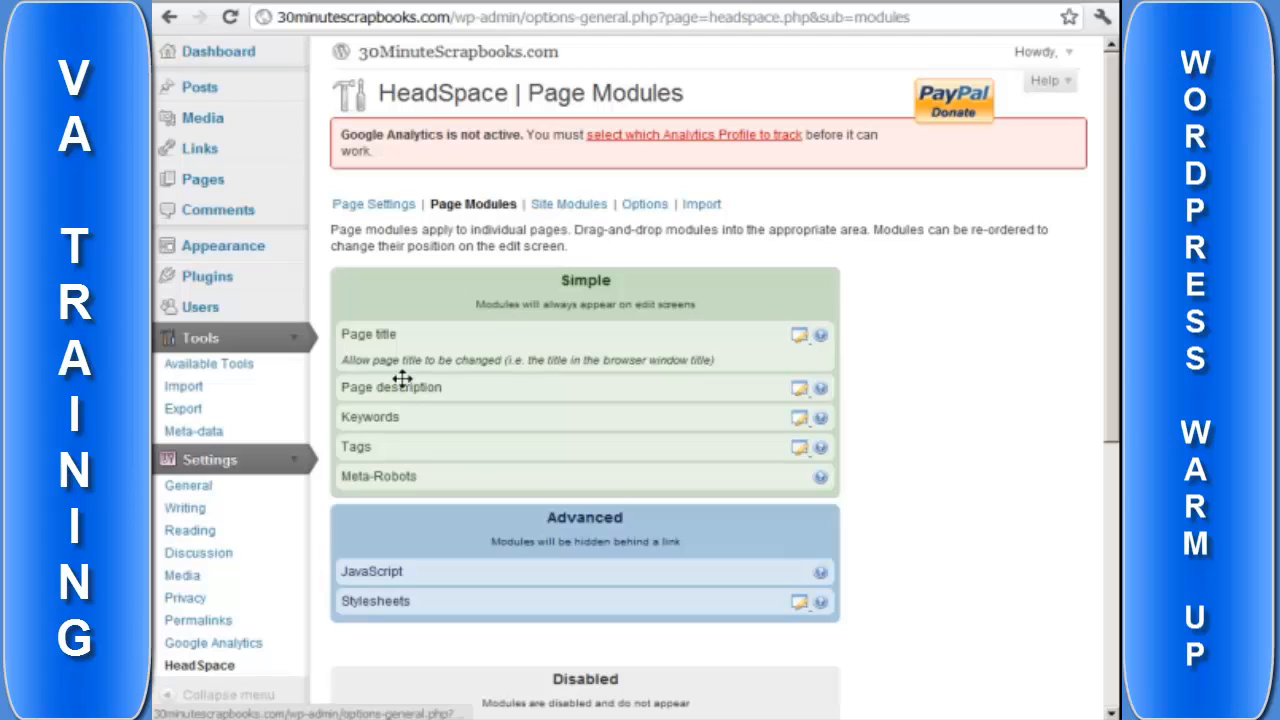
Open the Page Settings and look over the list of page types and the Special Tags reference.
click(410, 206)
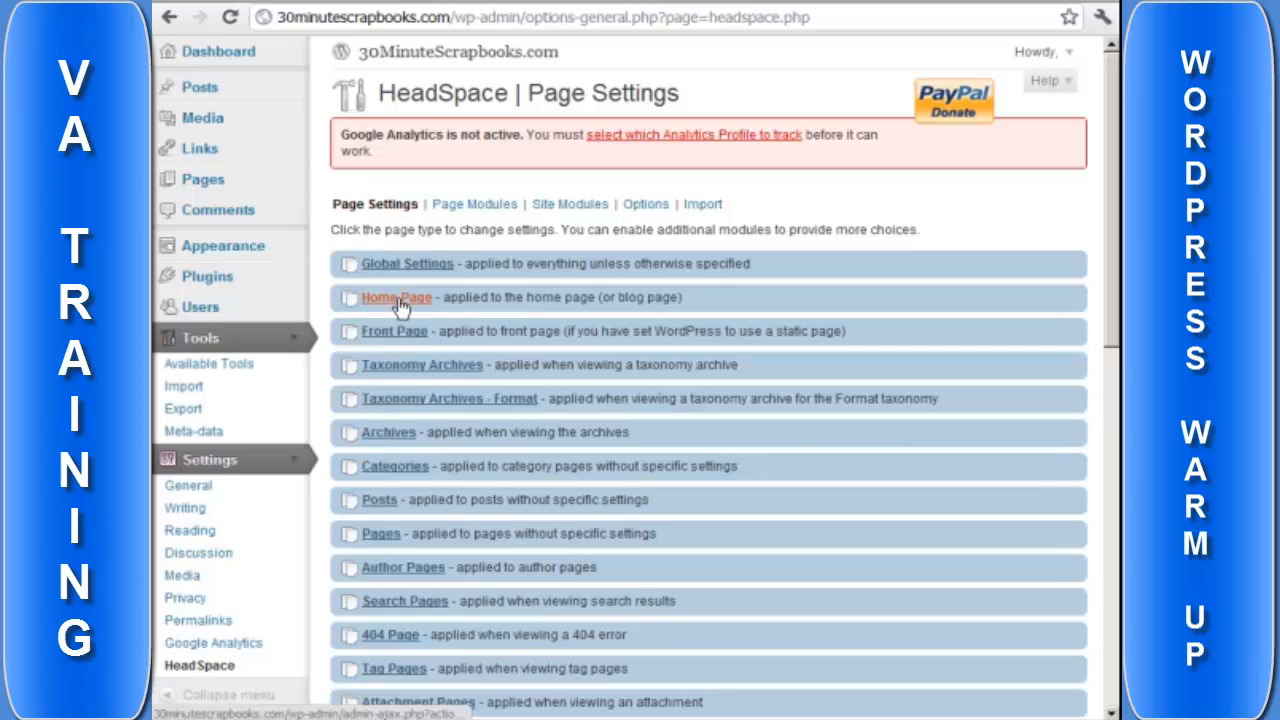
scroll(400, 305, down, 3)
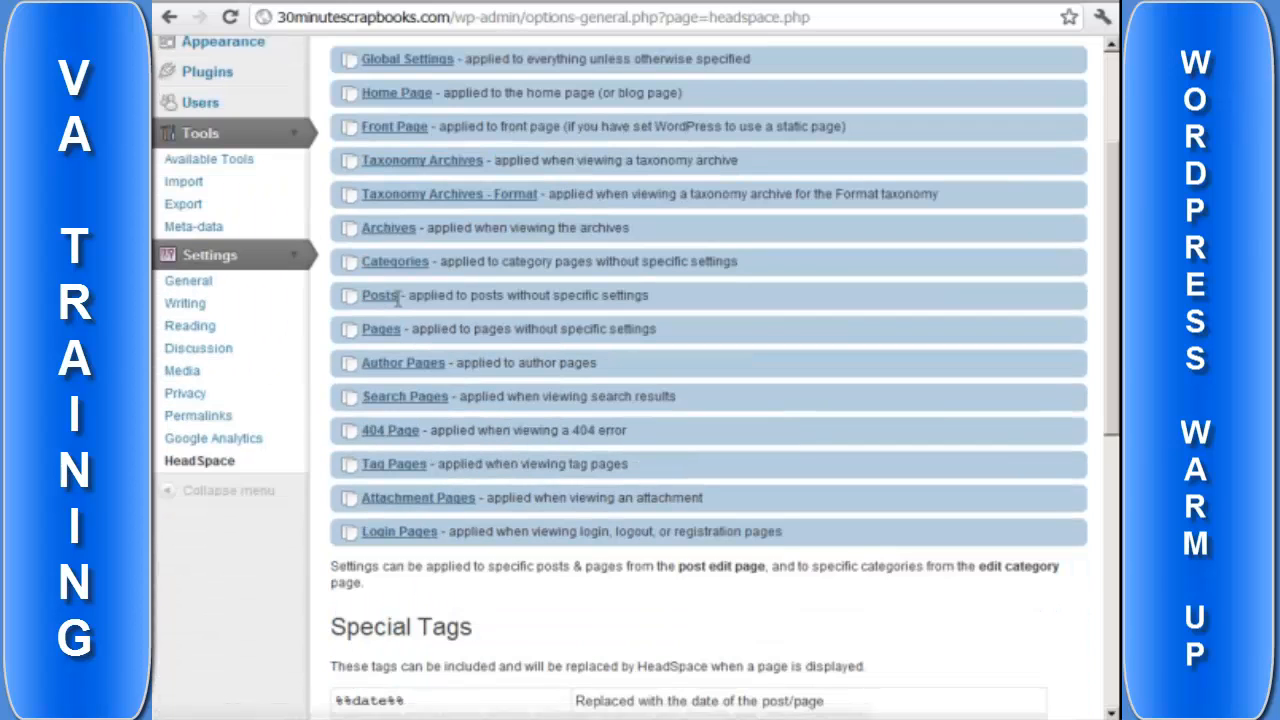
scroll(398, 300, down, 9)
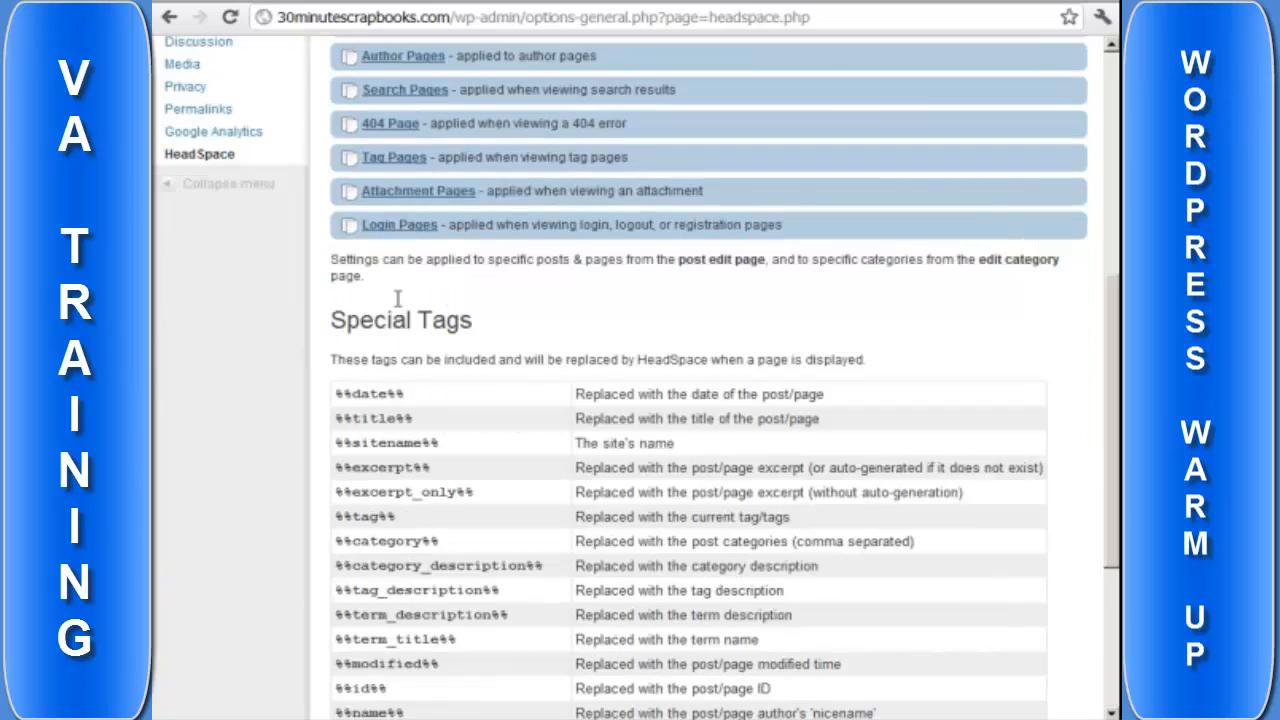
scroll(398, 300, up, 10)
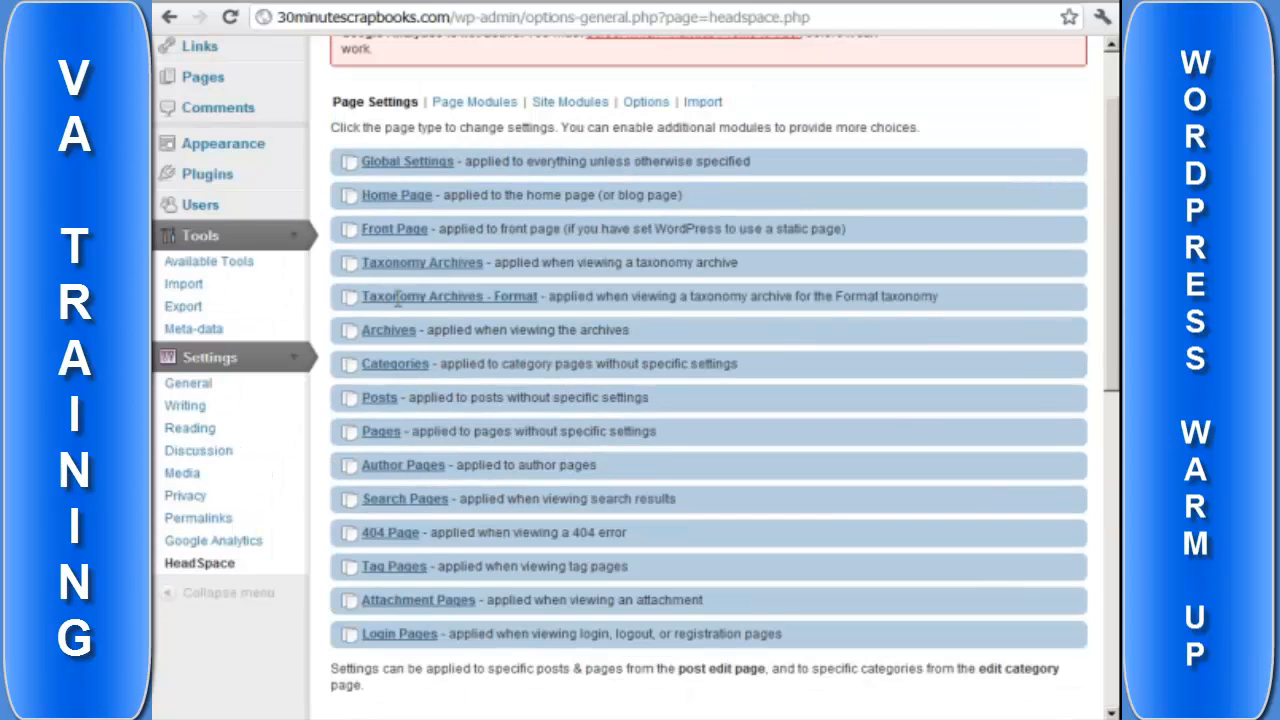
Expand the default settings for Posts and Pages and examine their page title, description, tags and meta-robots fields.
click(378, 398)
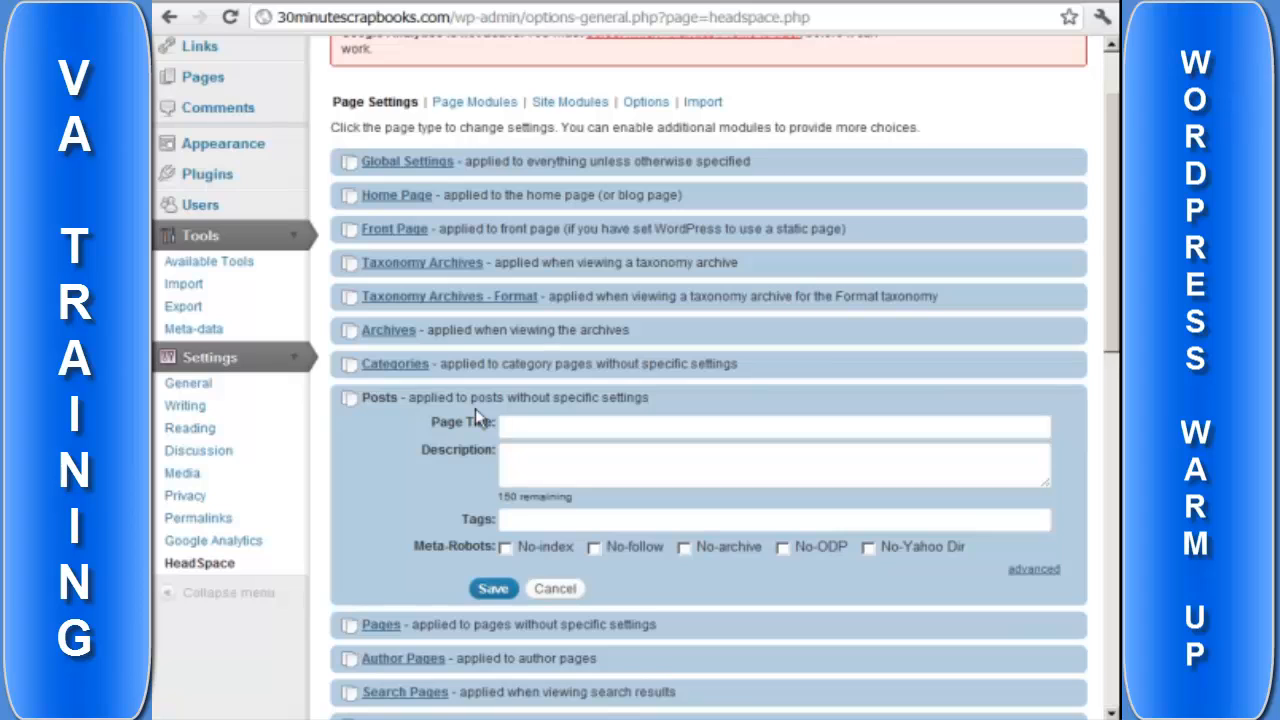
click(509, 423)
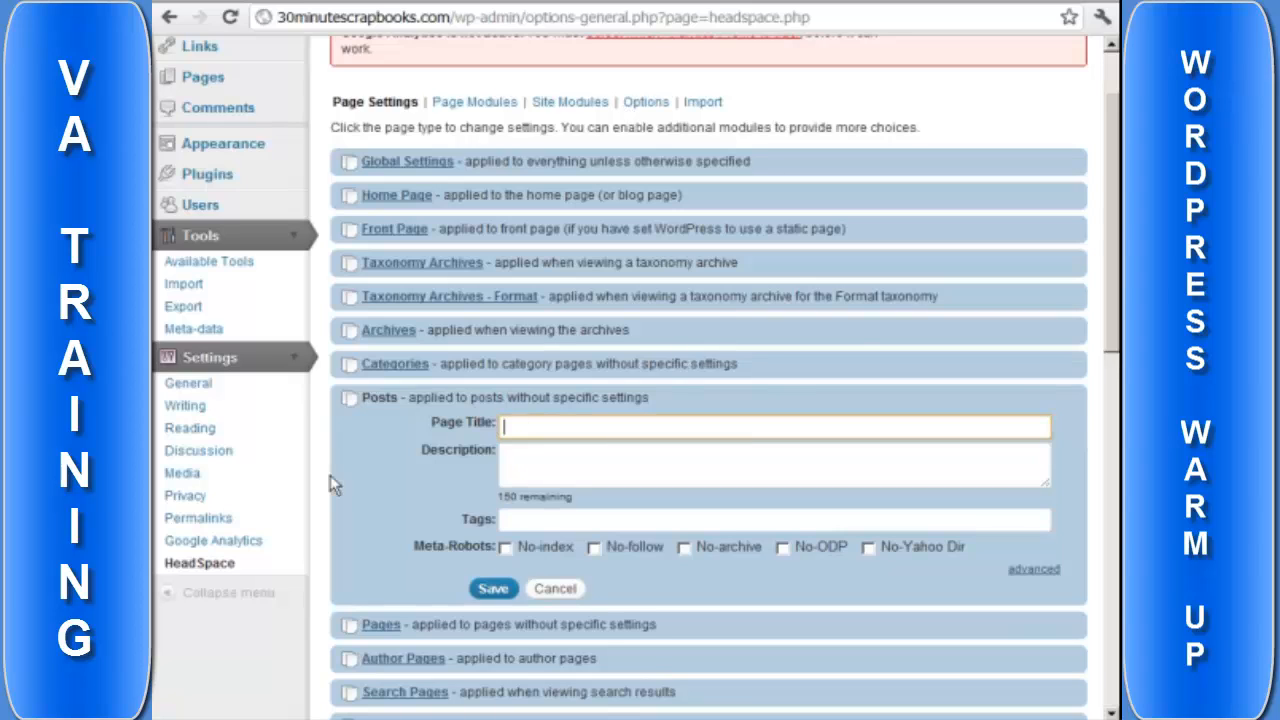
click(558, 472)
click(543, 519)
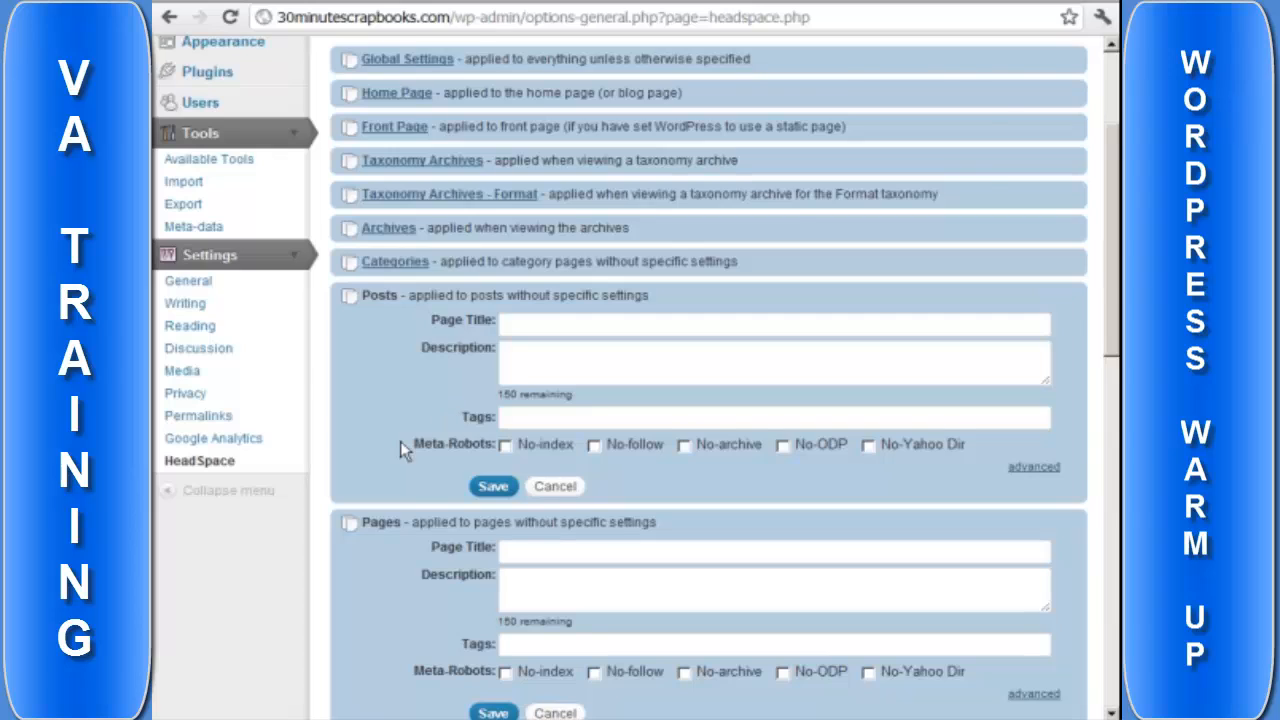
scroll(400, 441, up, 3)
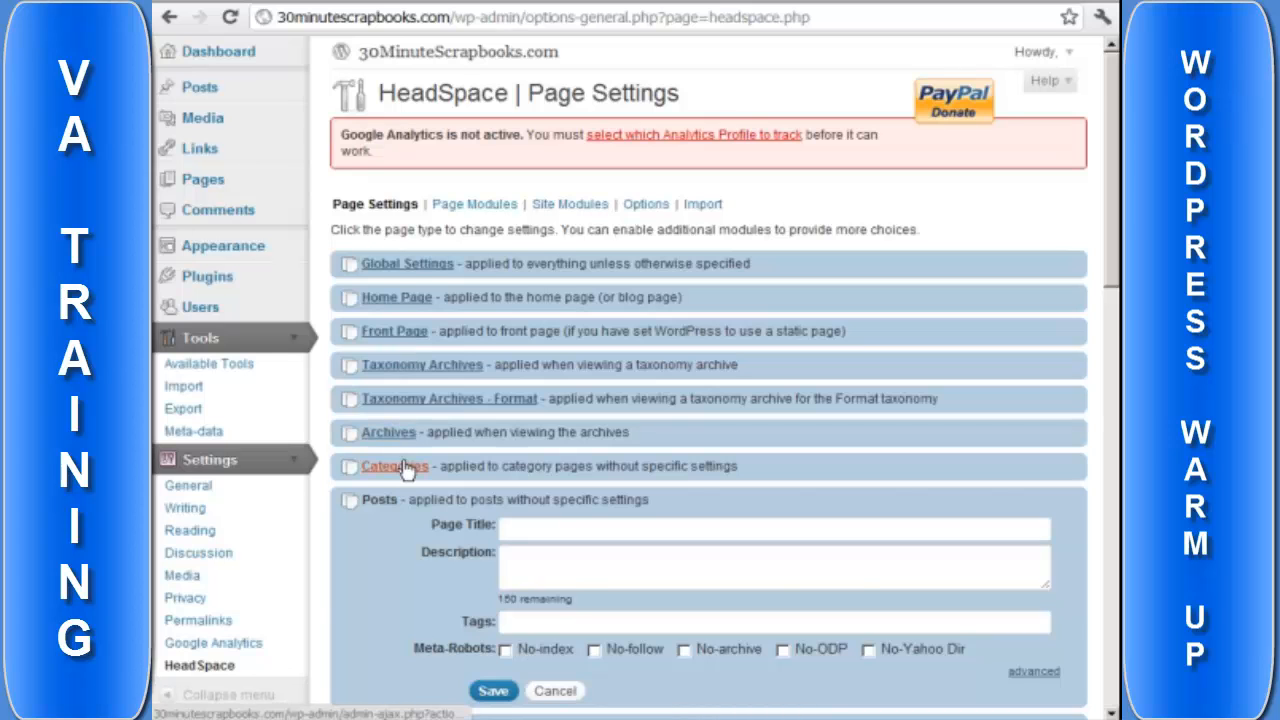
scroll(405, 470, down, 1)
scroll(380, 471, down, 4)
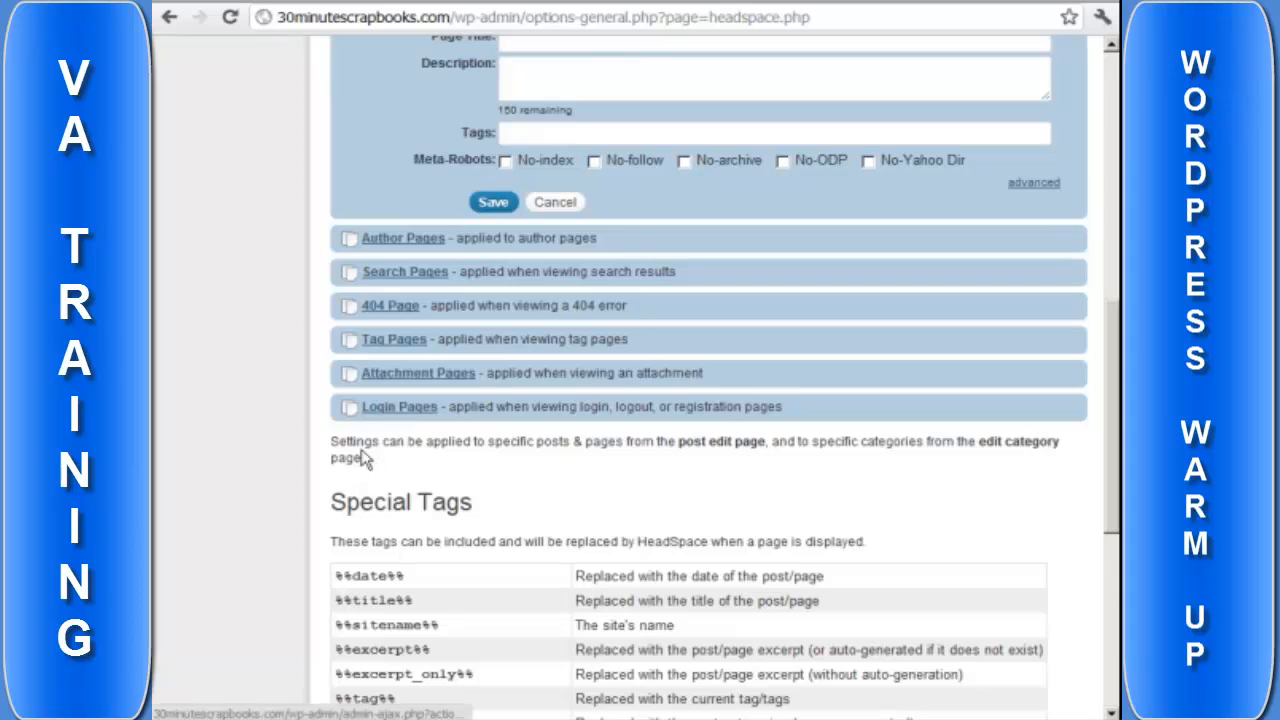
scroll(327, 462, up, 6)
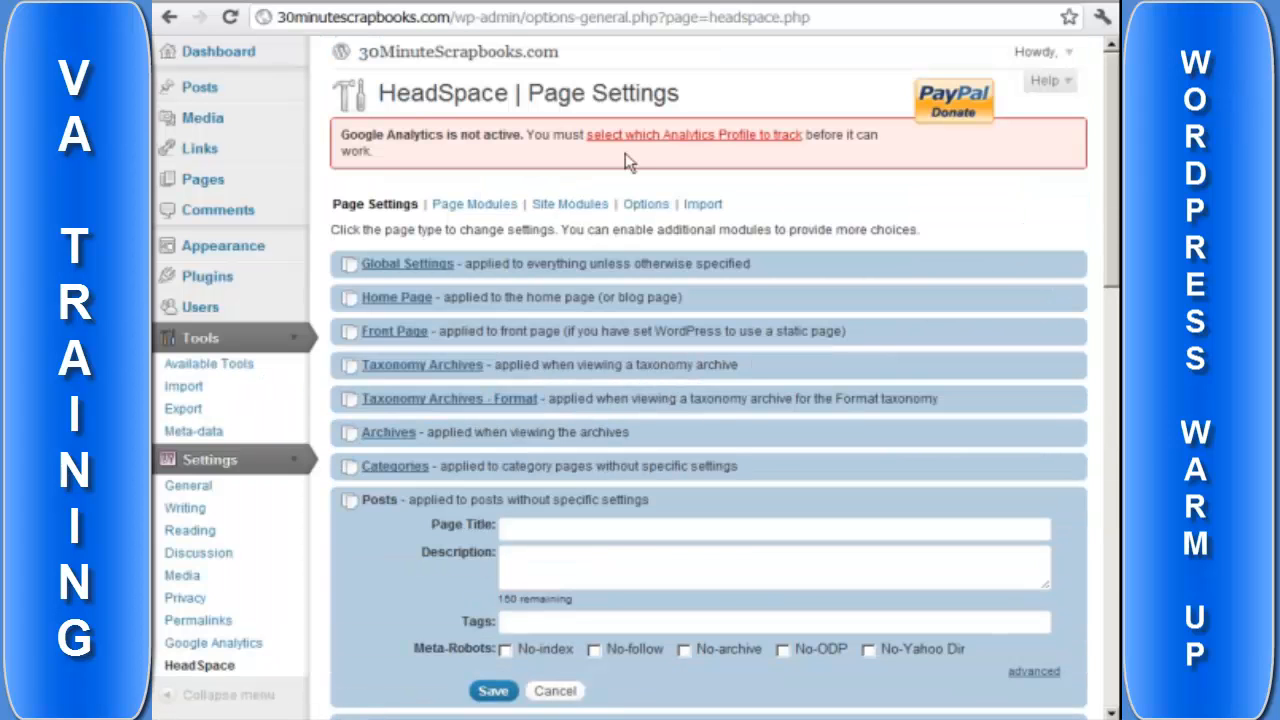
View the plugin's general options and look through the full list of site modules.
click(637, 208)
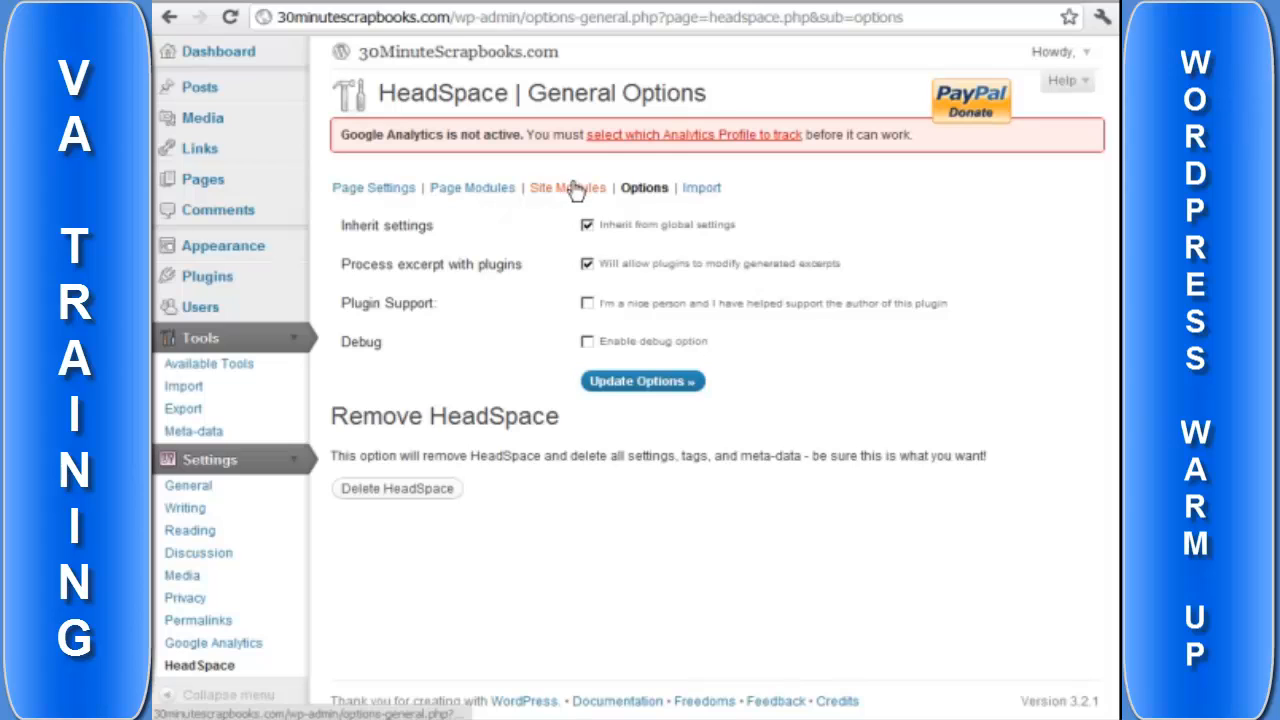
click(567, 194)
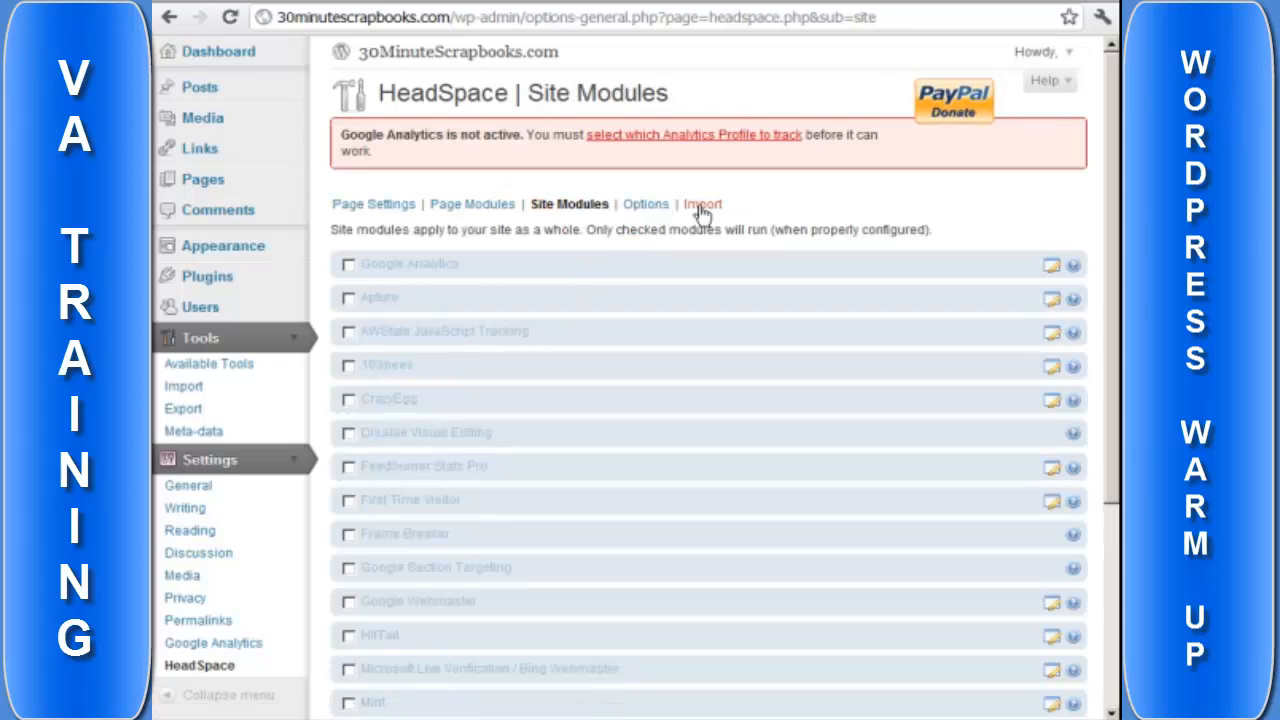
scroll(505, 443, down, 5)
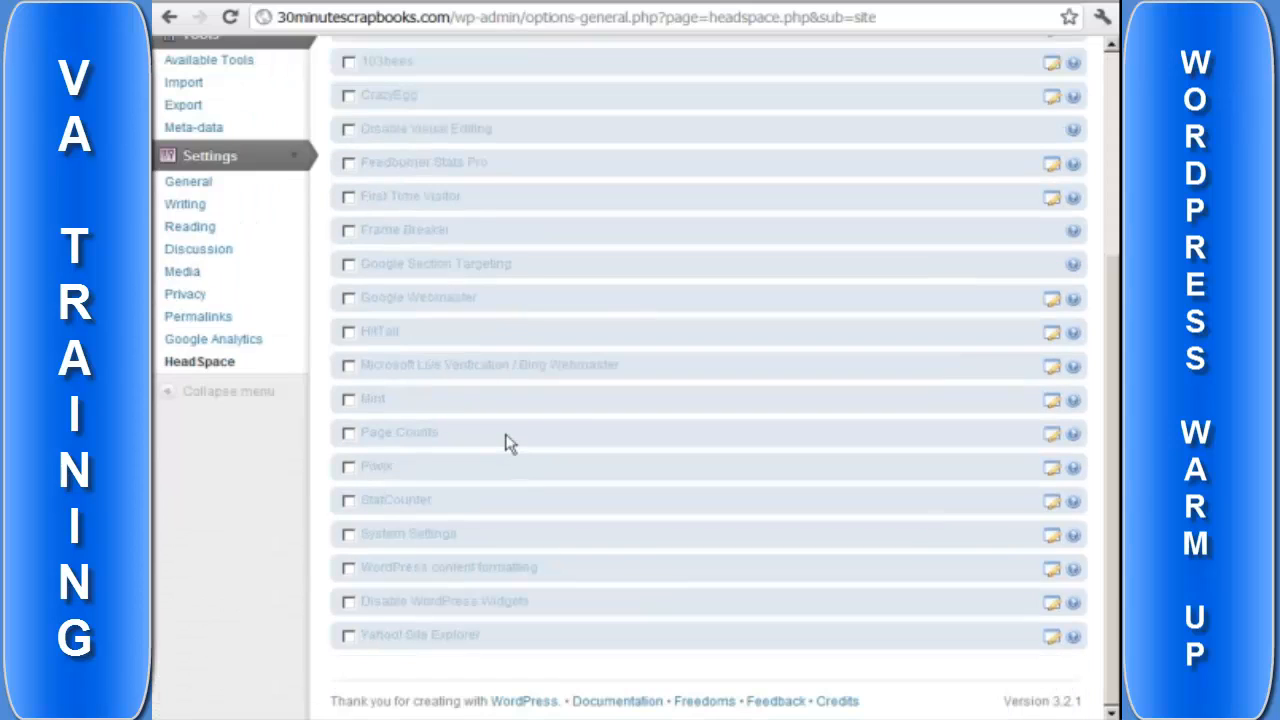
scroll(505, 443, up, 5)
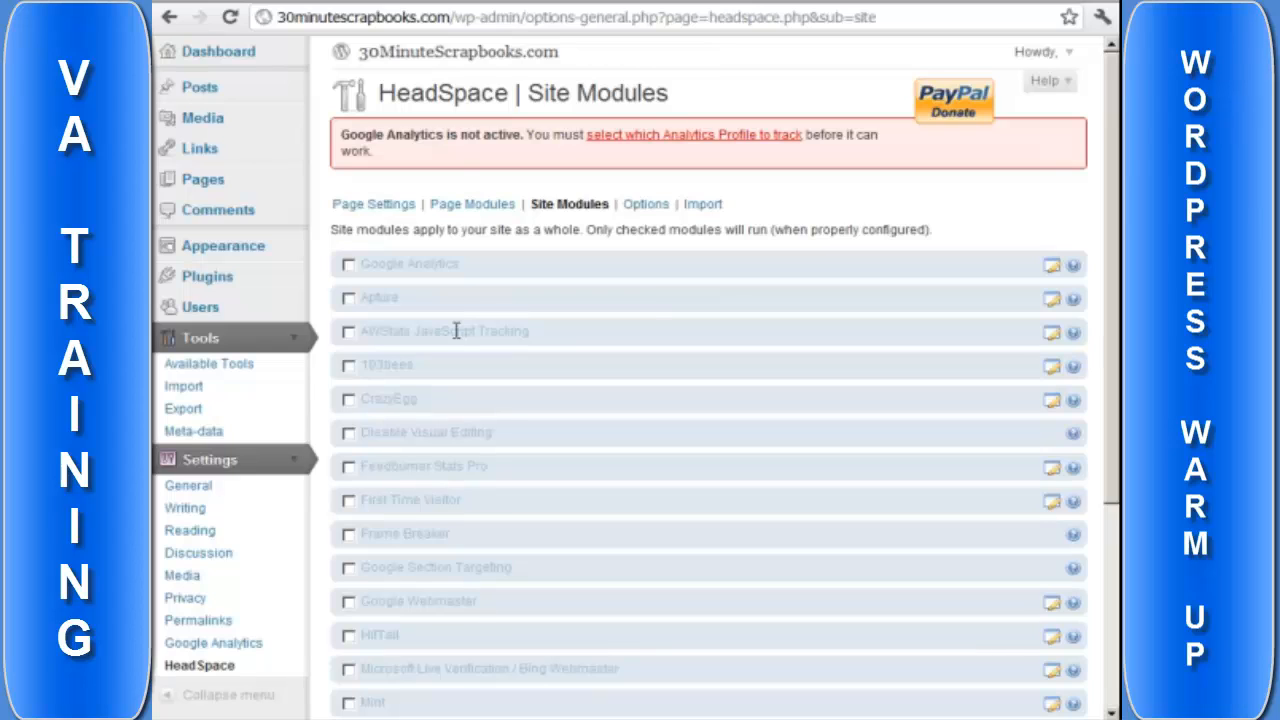
Open the Google Analytics site module's settings and examine the outbound links, virtual pages and domain name fields.
click(1050, 266)
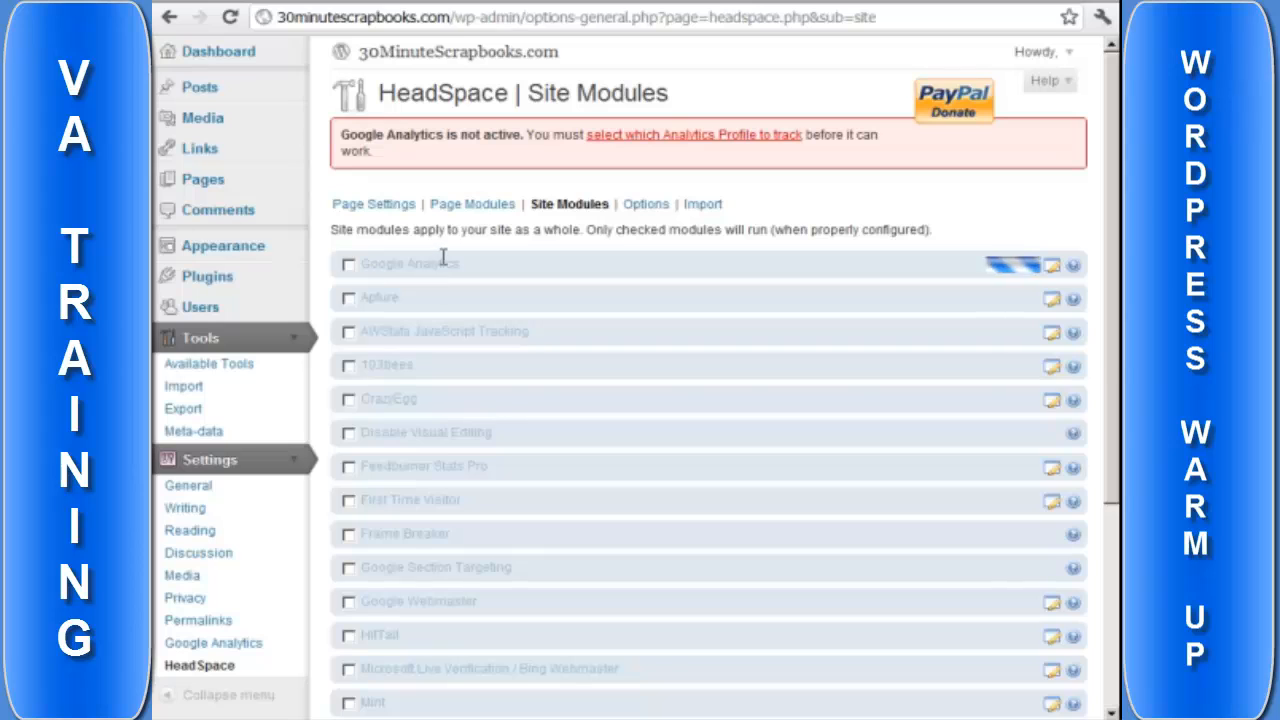
scroll(601, 276, down, 1)
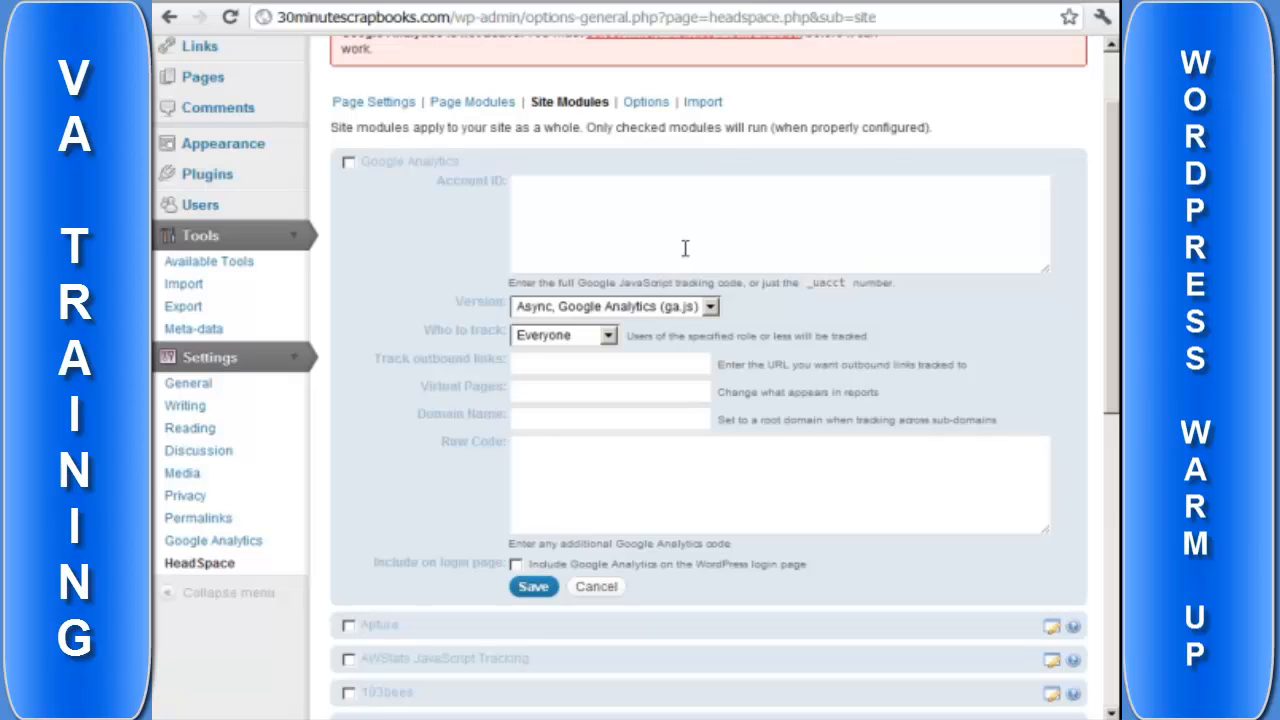
click(586, 365)
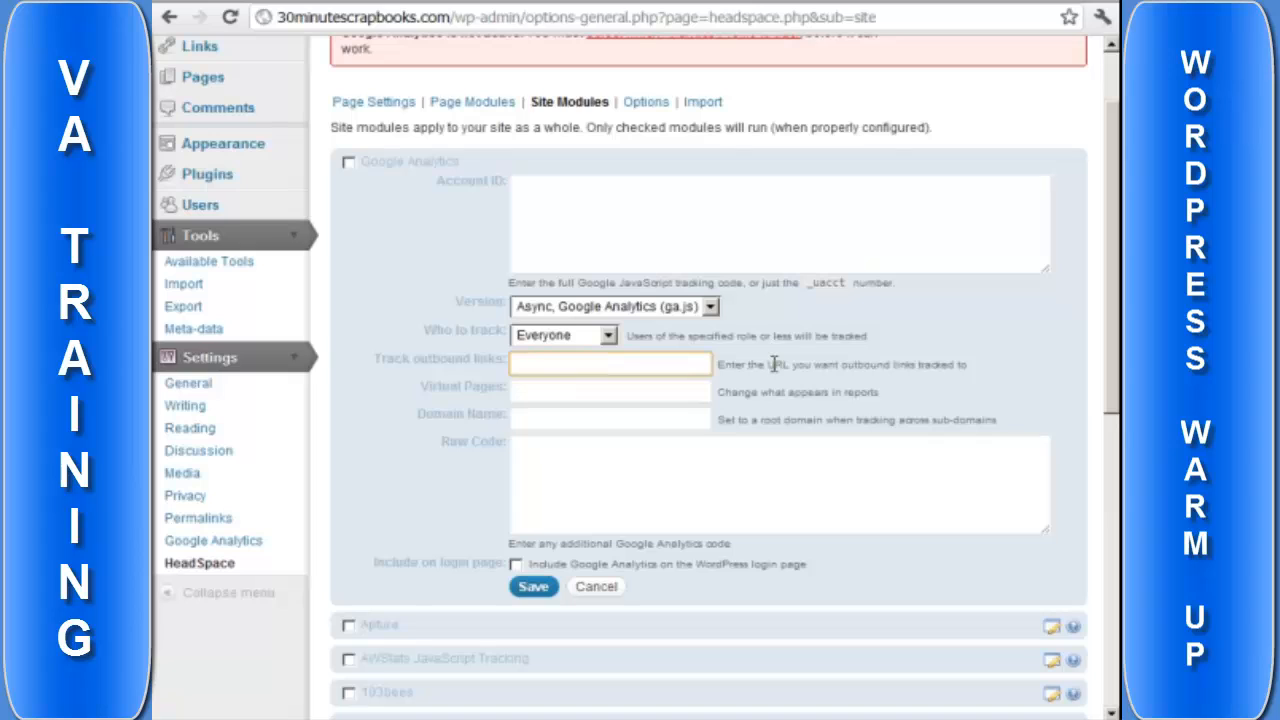
click(575, 391)
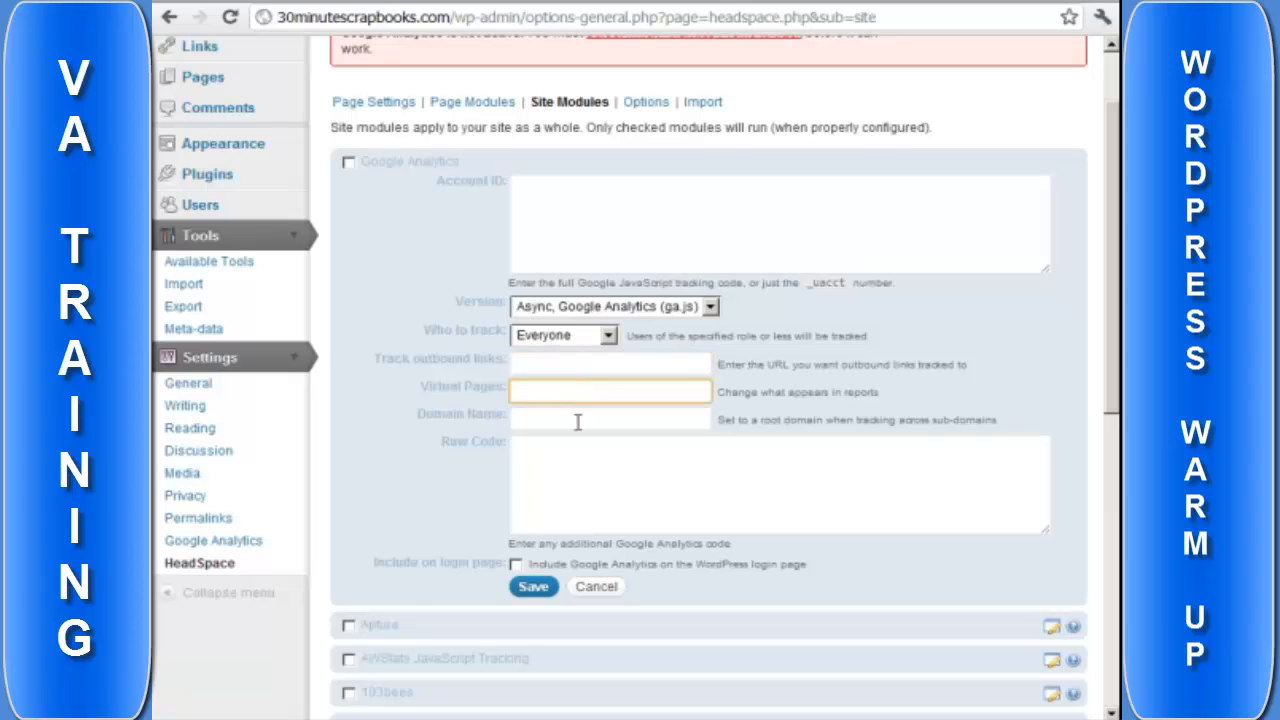
click(577, 420)
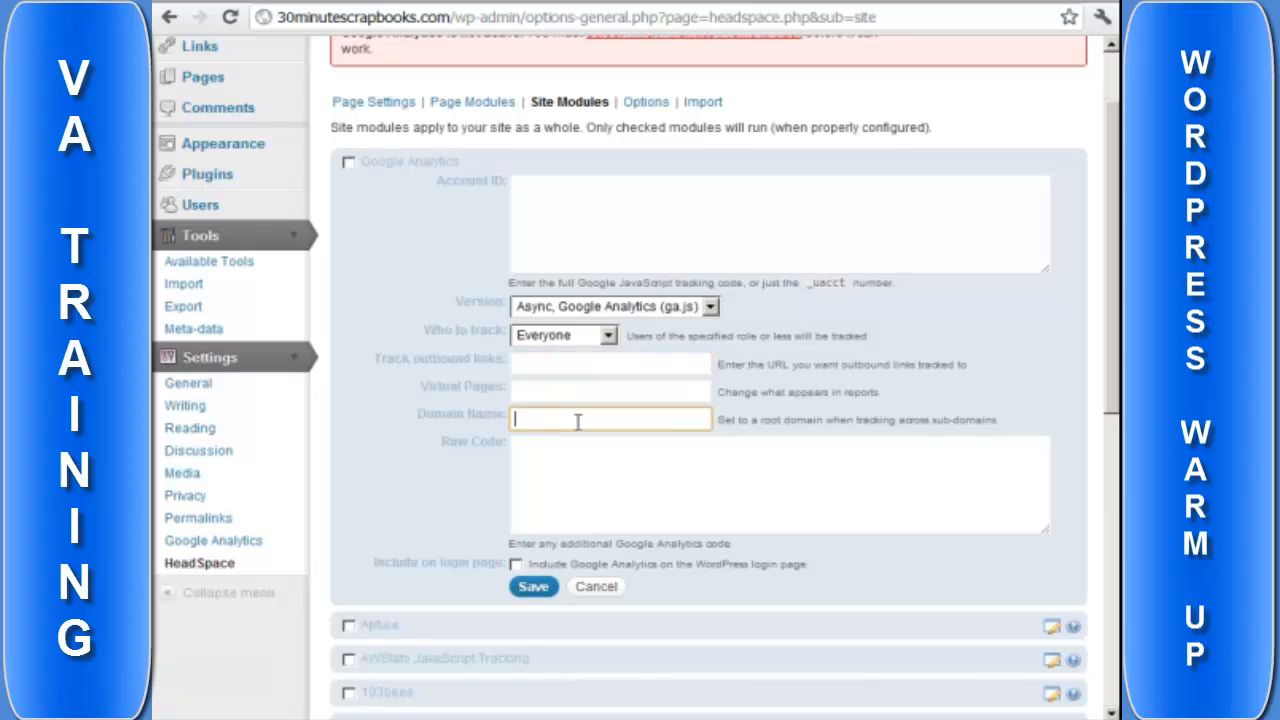
Examine the Account ID field of the Google Analytics module and look over its remaining tracking options.
scroll(606, 480, up, 2)
click(610, 462)
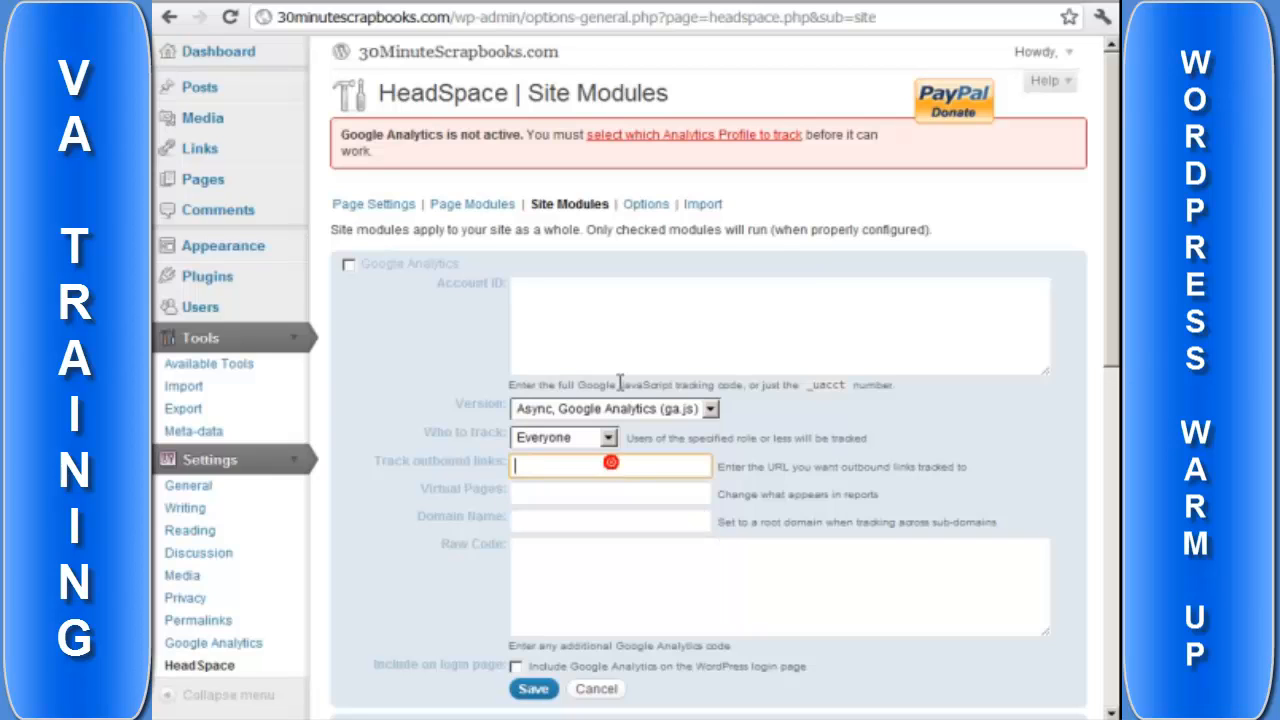
click(621, 378)
click(659, 229)
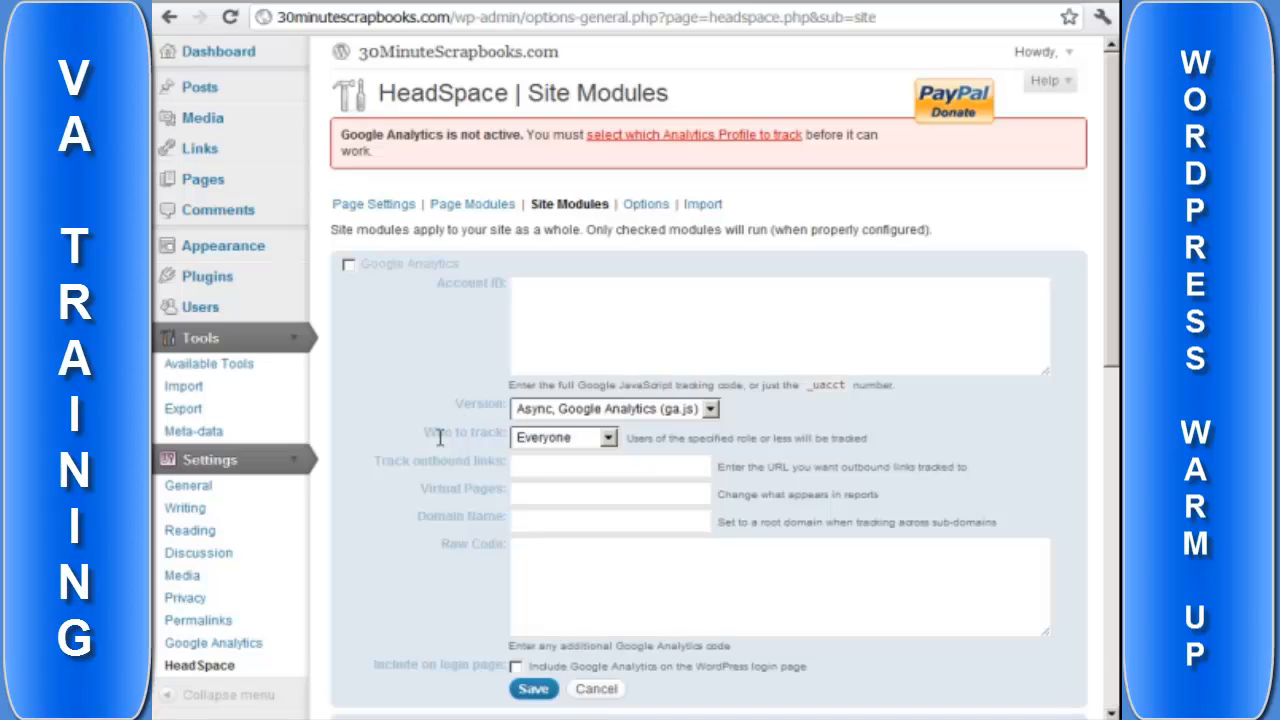
scroll(440, 437, down, 3)
scroll(440, 437, up, 3)
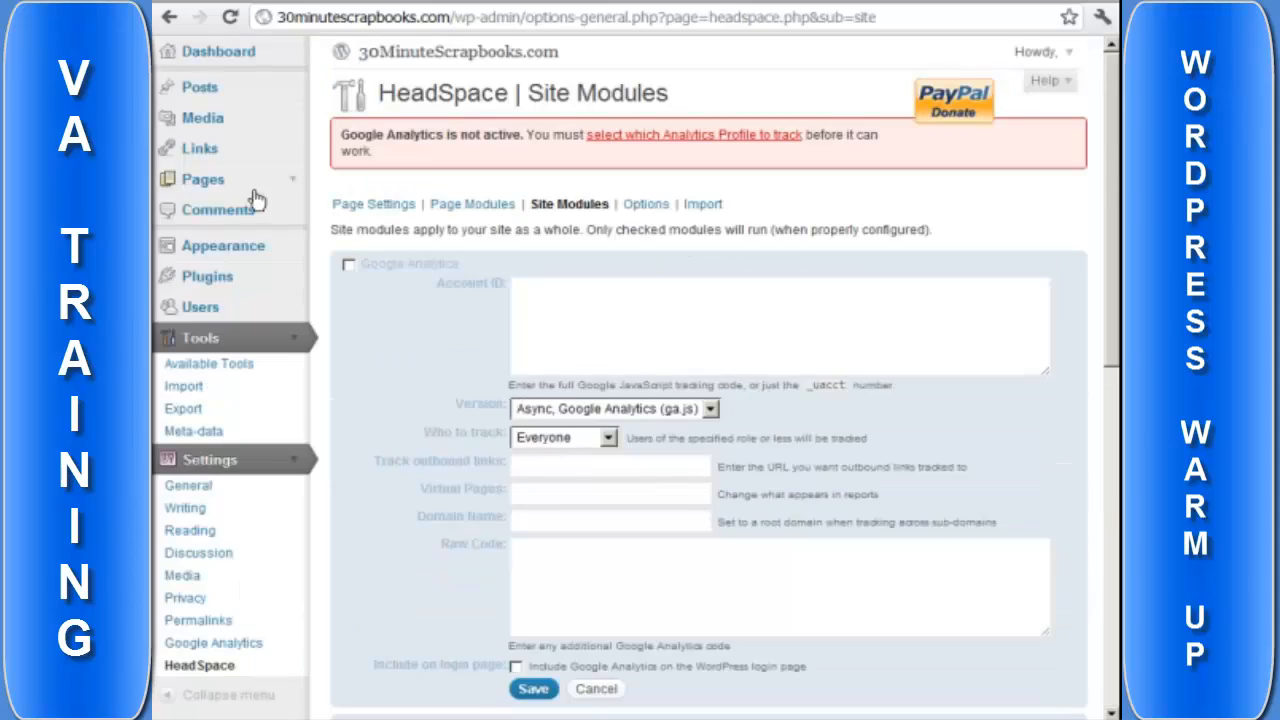